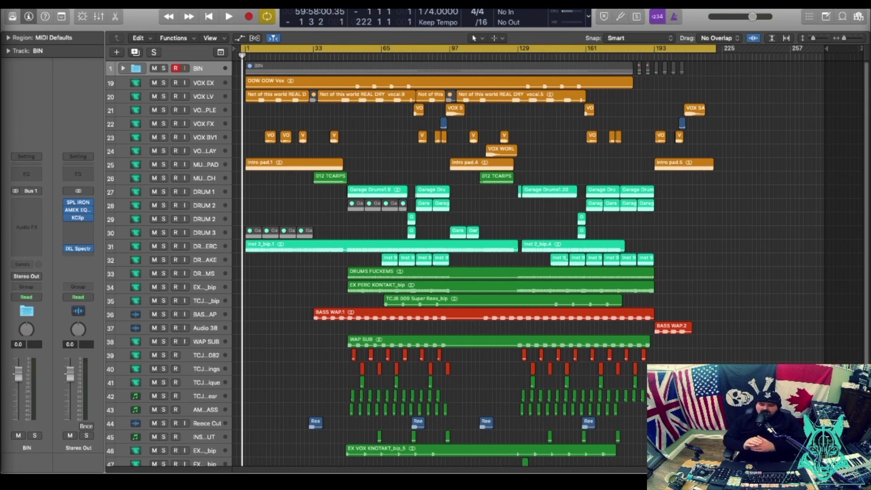
# Select the short region near bar 130 and its EX VOX KNOTAKT_bip track to inspect the track's channel strip
pyautogui.scroll(-4, 518, 354)
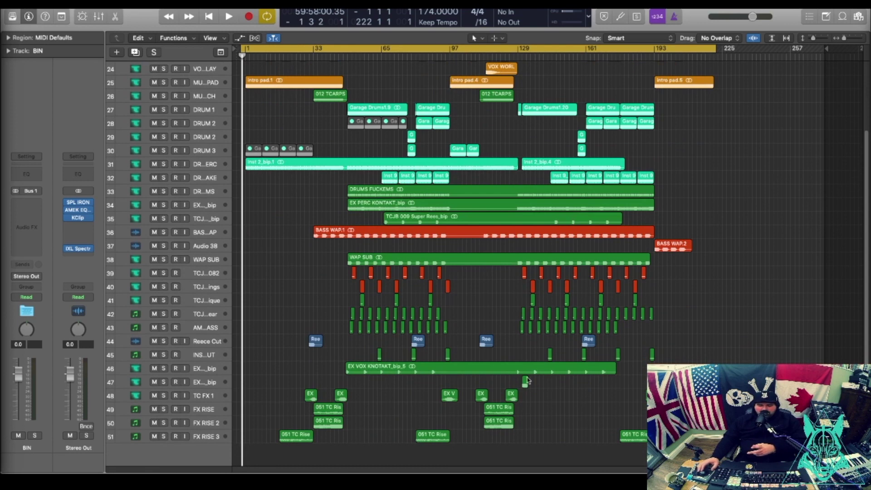
pyautogui.click(525, 381)
pyautogui.press(',')
pyautogui.press(',')
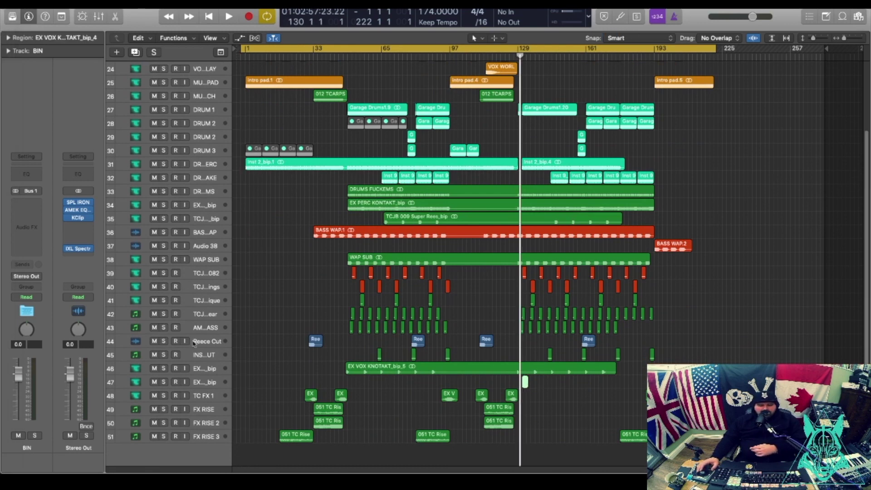
pyautogui.click(202, 383)
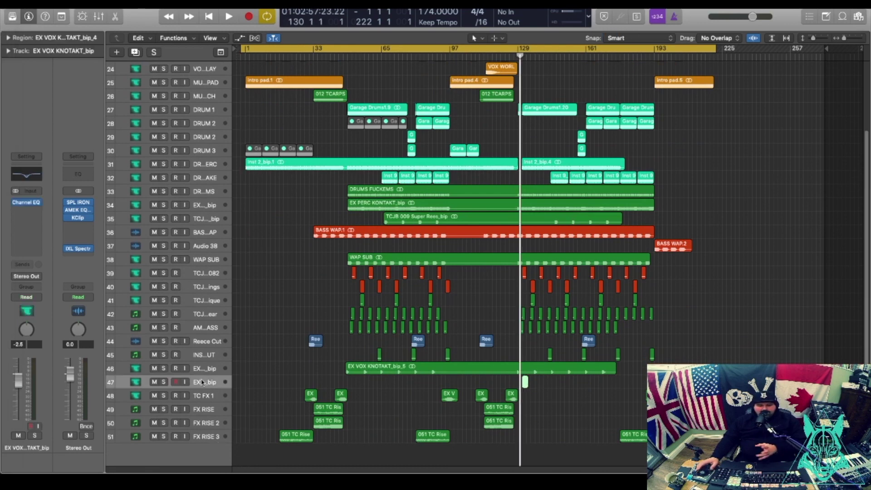
pyautogui.click(29, 174)
pyautogui.moveTo(213, 116); pyautogui.dragTo(213, 123)
pyautogui.click(9, 5)
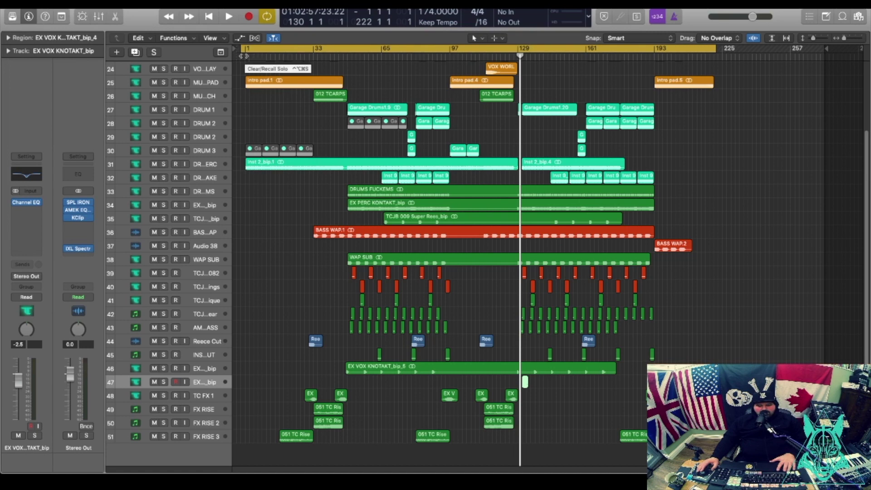
# Play the song from the beginning and review the tracks inside the BIN folder, leaving the folder collapsed
pyautogui.press('Return')
pyautogui.press('space')
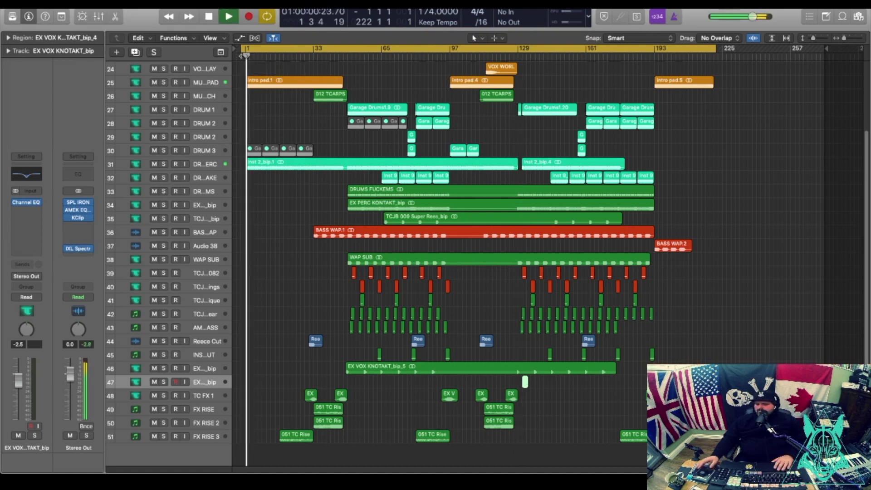
pyautogui.press('XF86AudioLowerVolume')
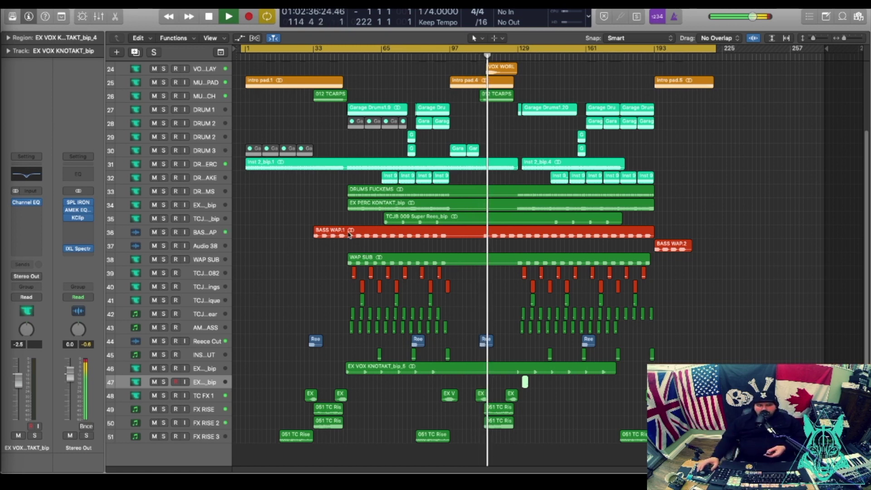
pyautogui.scroll(15, 198, 234)
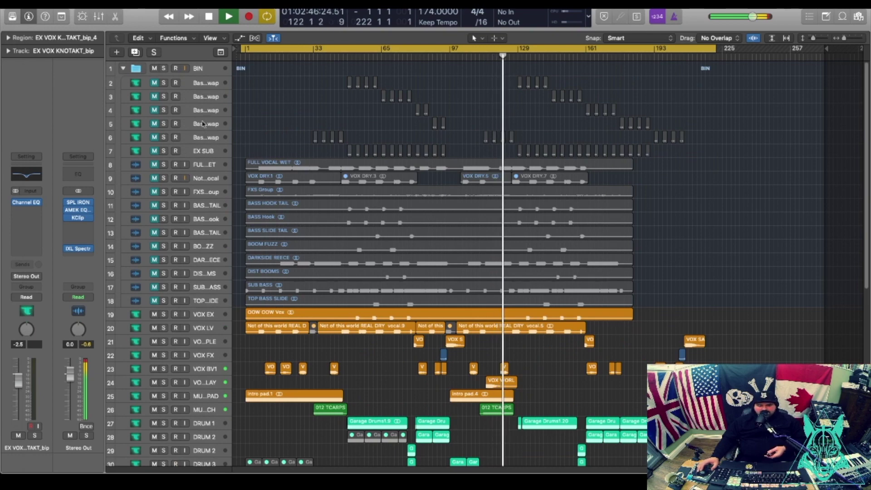
pyautogui.click(123, 69)
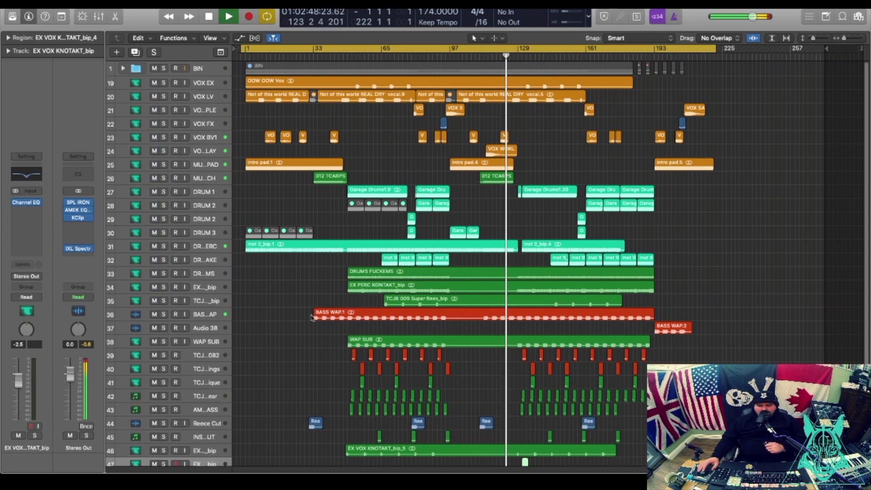
# Examine the Overdrive plug-in settings on the BASS WAP track and close the plug-in window
pyautogui.click(205, 316)
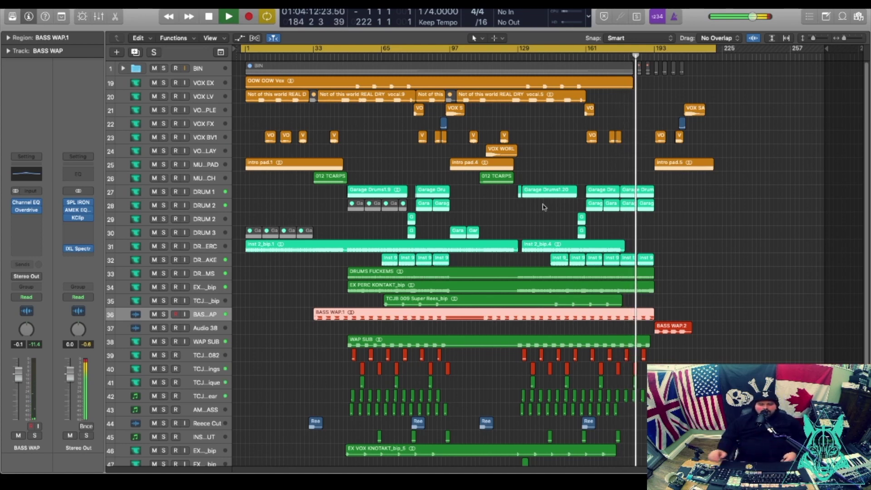
pyautogui.click(26, 210)
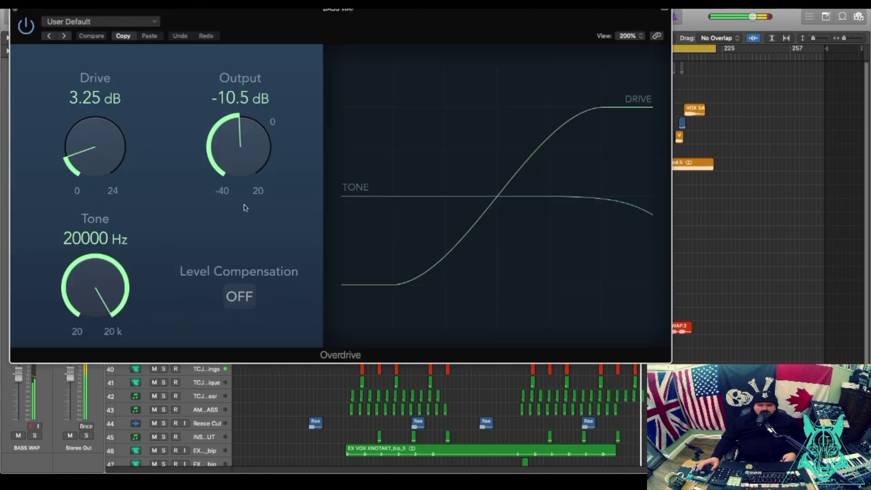
pyautogui.click(15, 11)
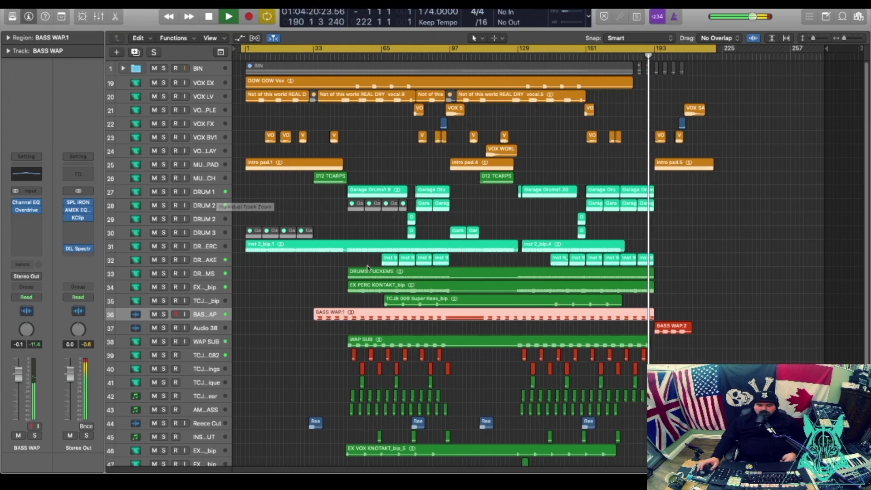
# Examine the X-Click plug-in on the Audio 38 track, close its window, and stop playback
pyautogui.moveTo(30, 212)
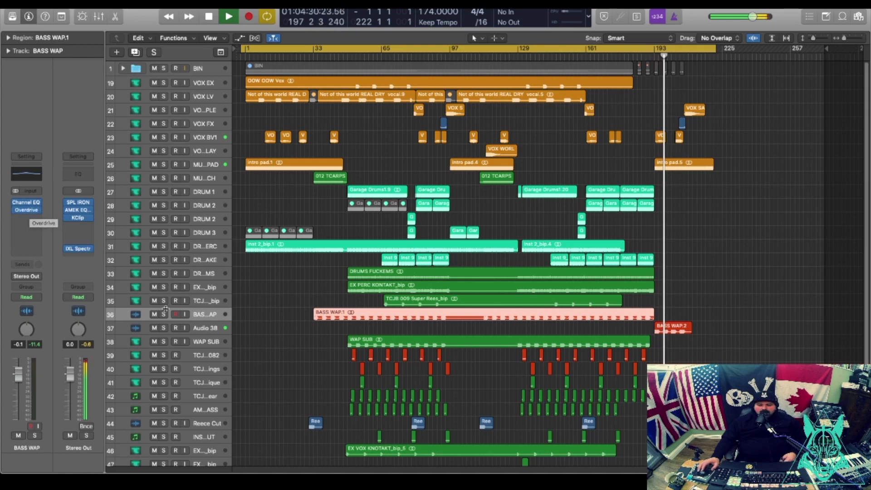
pyautogui.click(205, 327)
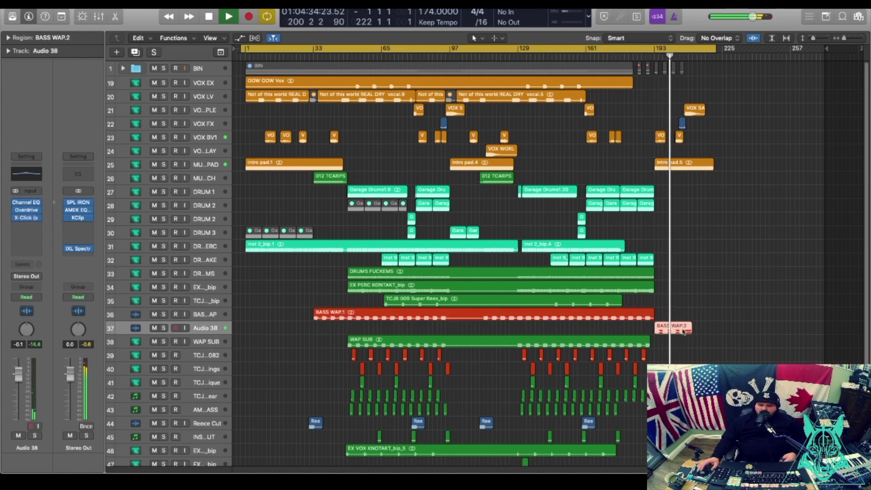
pyautogui.click(26, 218)
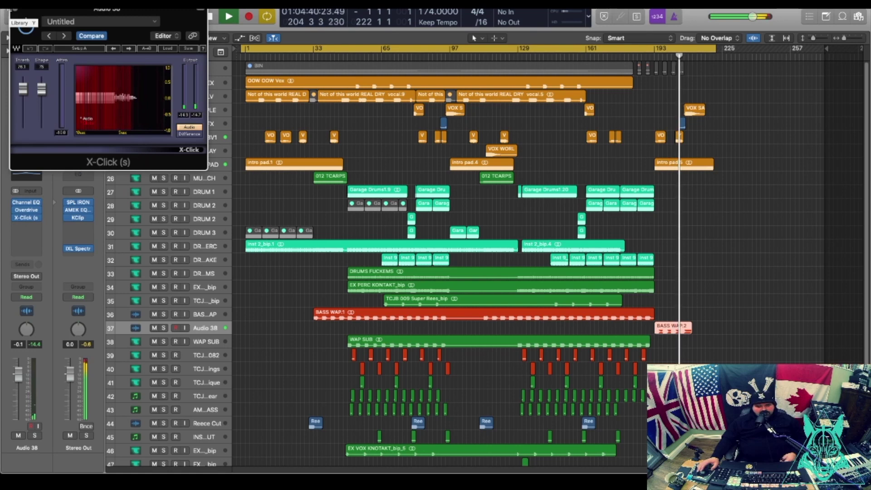
pyautogui.click(14, 10)
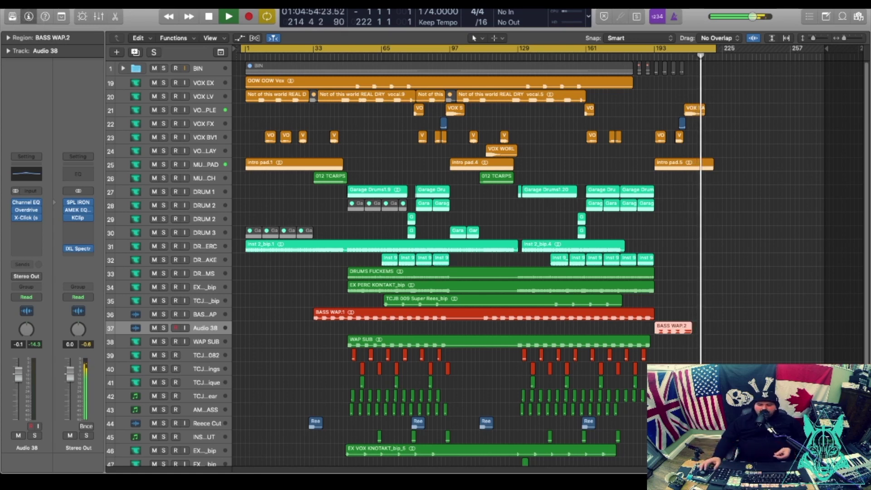
pyautogui.click(776, 279)
pyautogui.press('space')
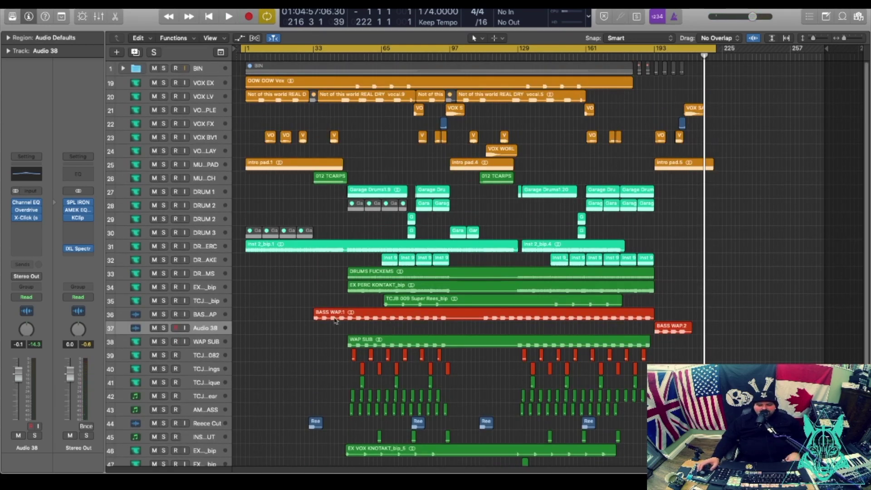
# Add one software instrument track with an empty channel strip directly below the DRUMS SHAKE track
pyautogui.click(813, 39)
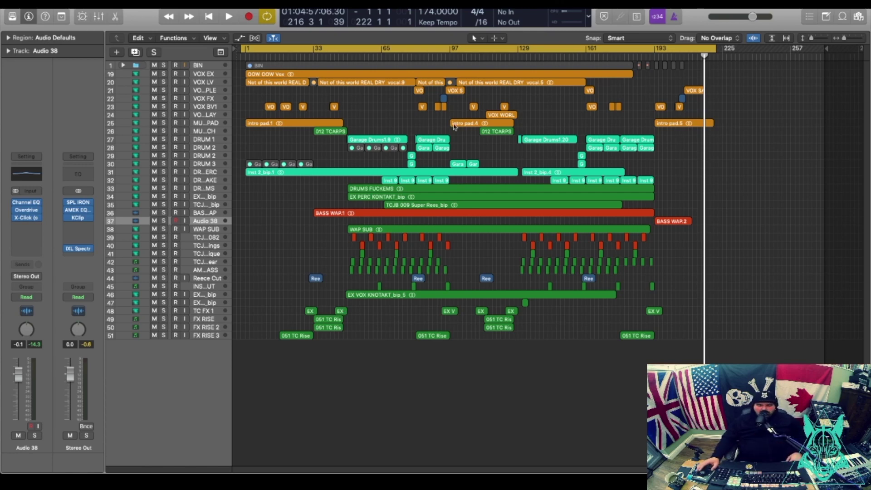
pyautogui.click(209, 181)
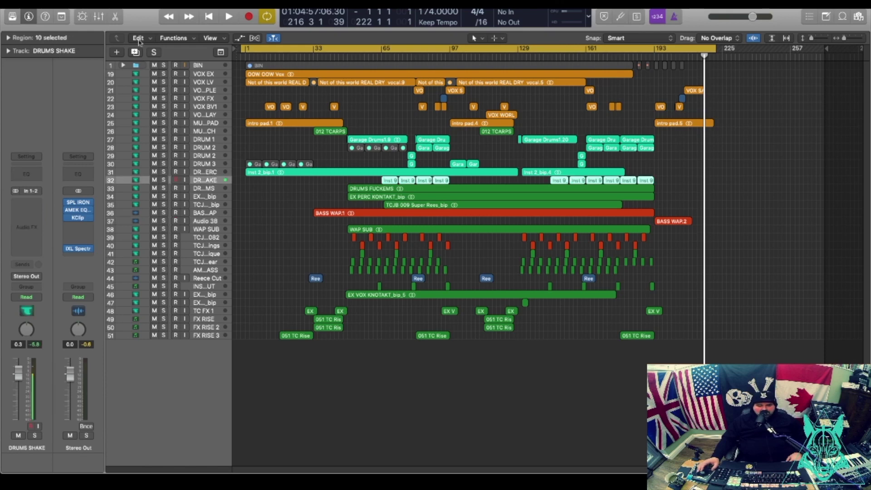
pyautogui.click(116, 52)
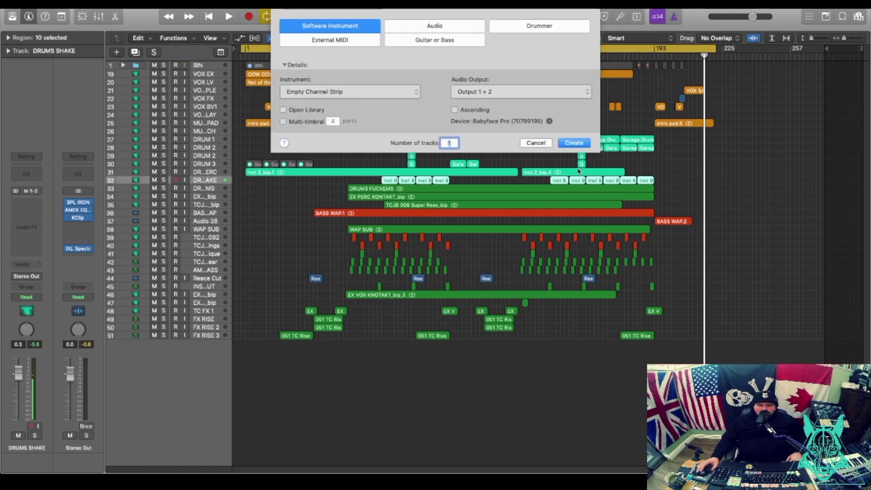
pyautogui.click(574, 143)
# Load the stereo version of Kontakt as the instrument on the new Inst 4 track
pyautogui.click(27, 180)
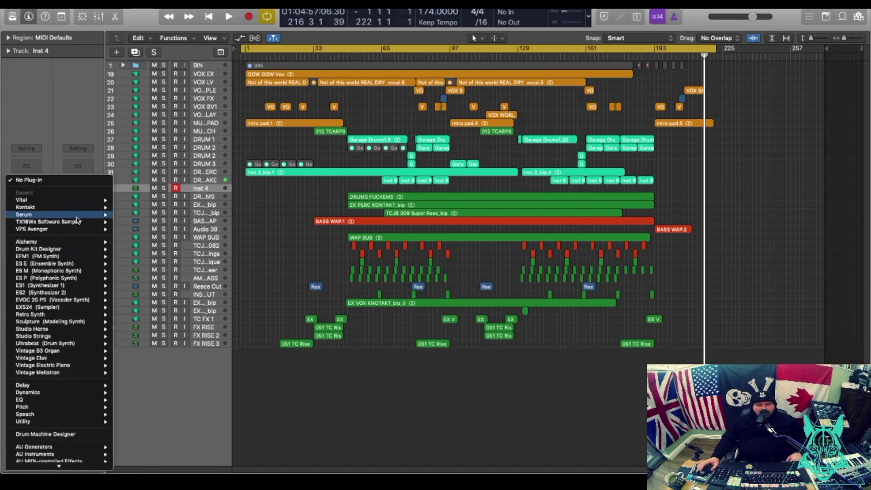
pyautogui.moveTo(57, 209)
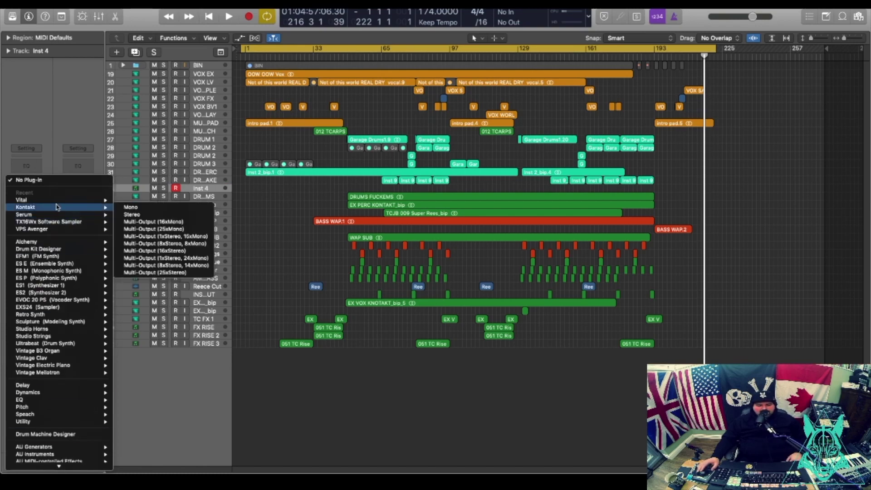
pyautogui.click(139, 216)
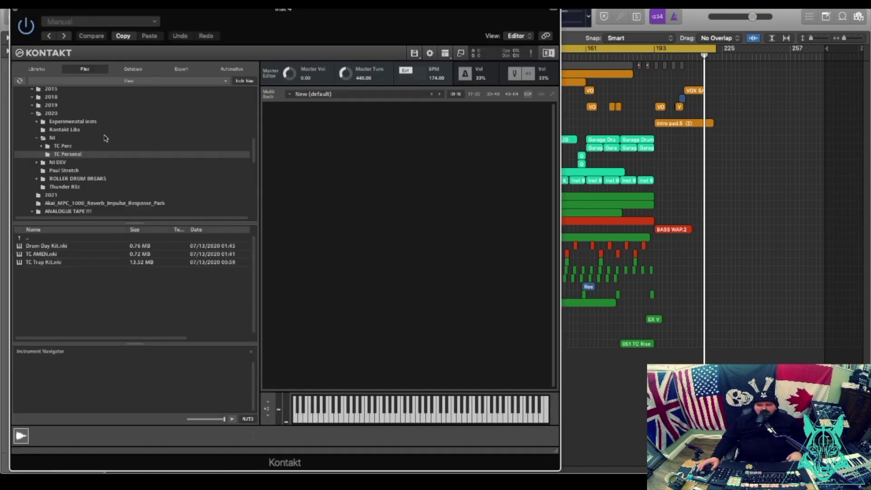
# Load TC PERC HAT.nki into Kontakt from the Instruments folder inside TC Perc
pyautogui.click(63, 146)
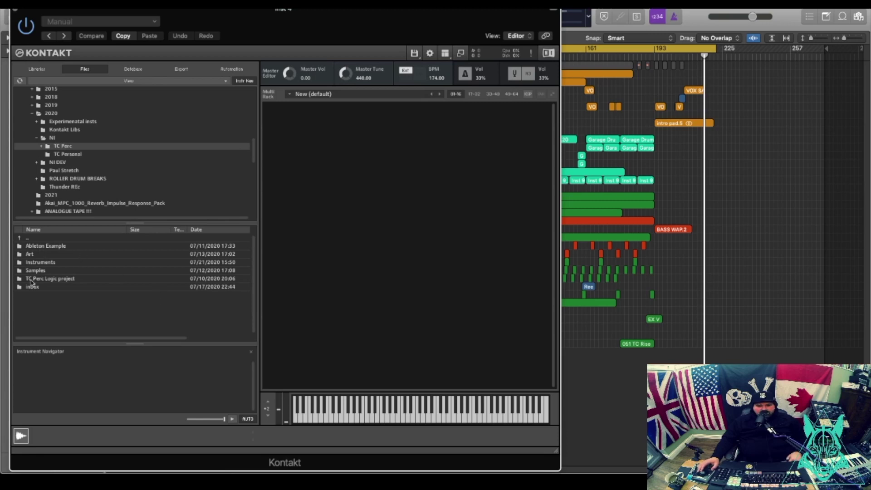
pyautogui.doubleClick(40, 262)
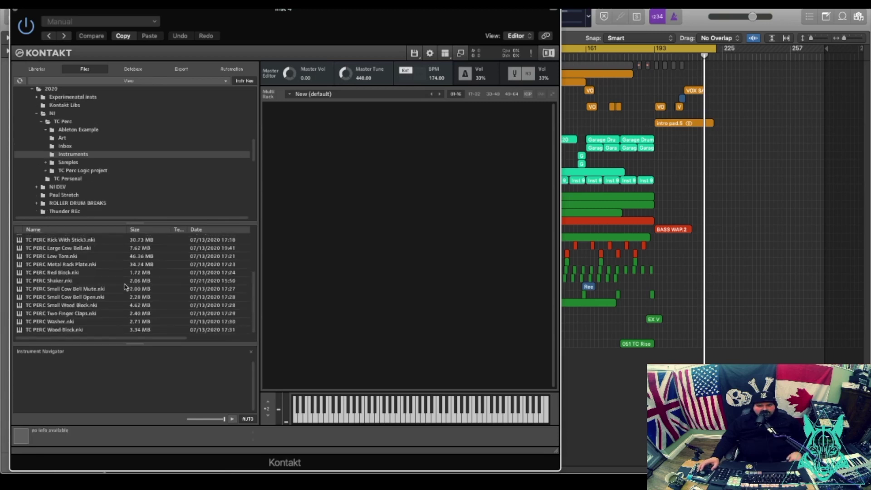
pyautogui.click(40, 270)
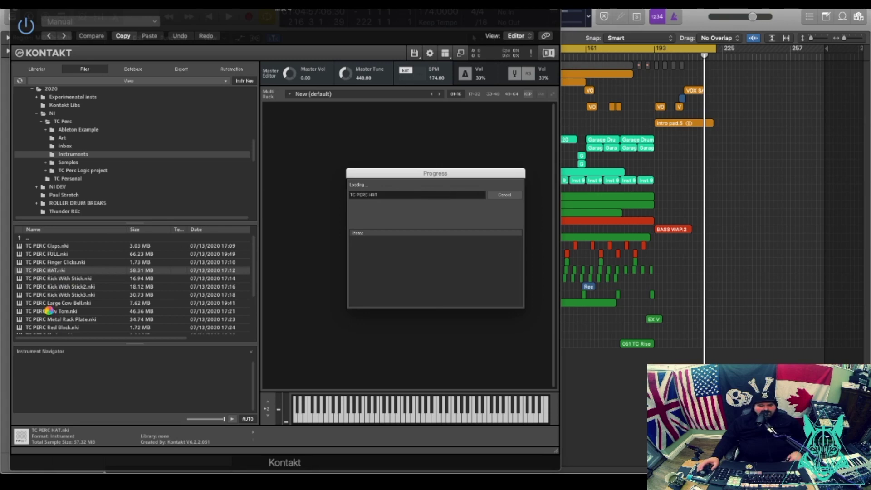
# Review the other TC PERC instruments, audition the hat sounds on Kontakt's keyboard, and close the plug-in window
pyautogui.scroll(-5, 51, 328)
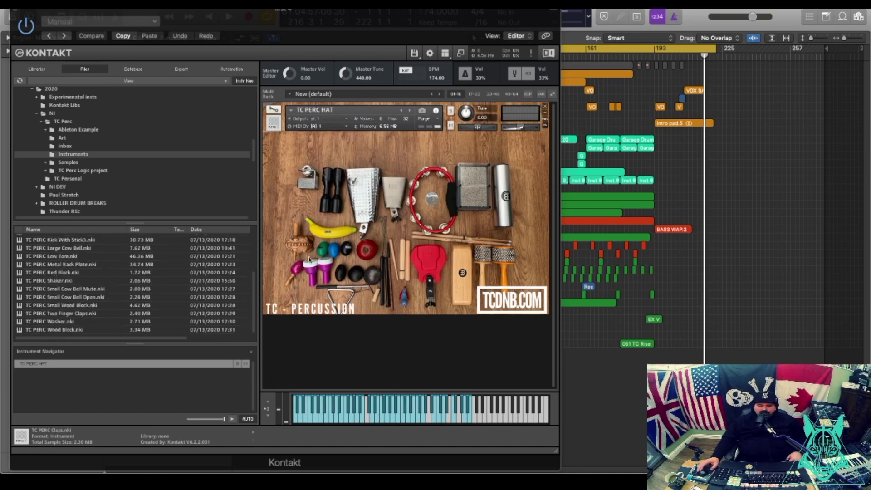
pyautogui.scroll(5, 91, 291)
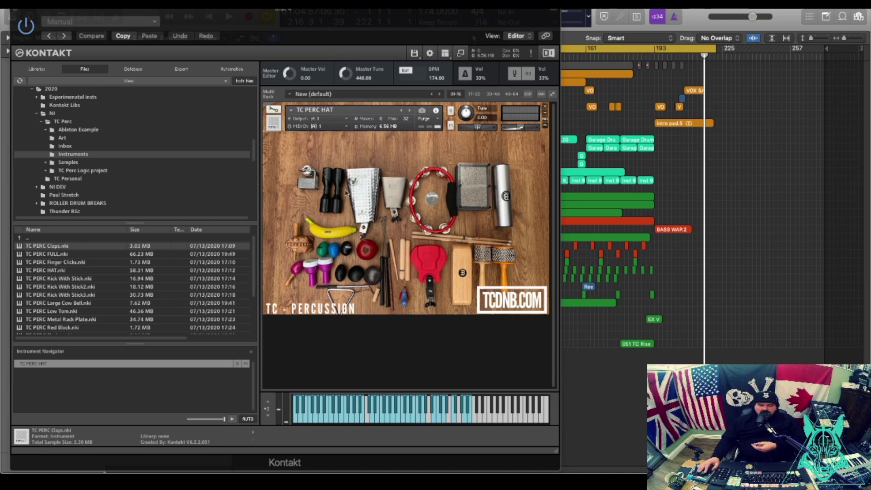
pyautogui.click(332, 420)
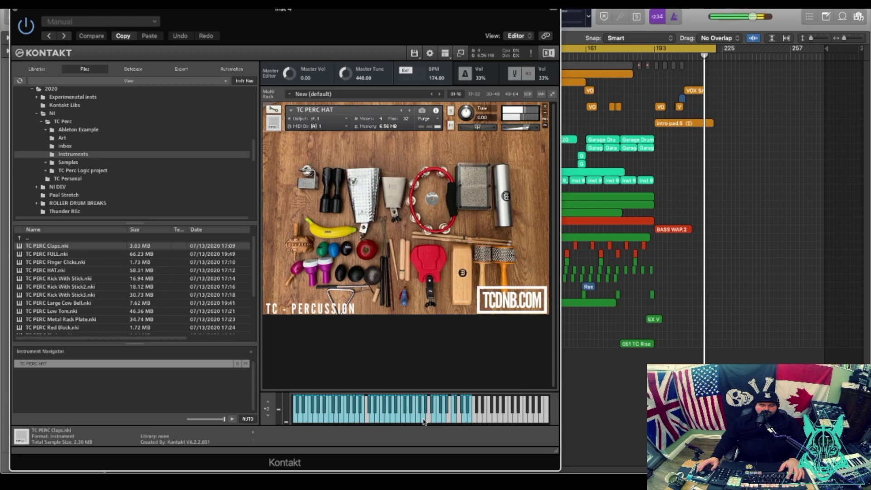
pyautogui.click(454, 420)
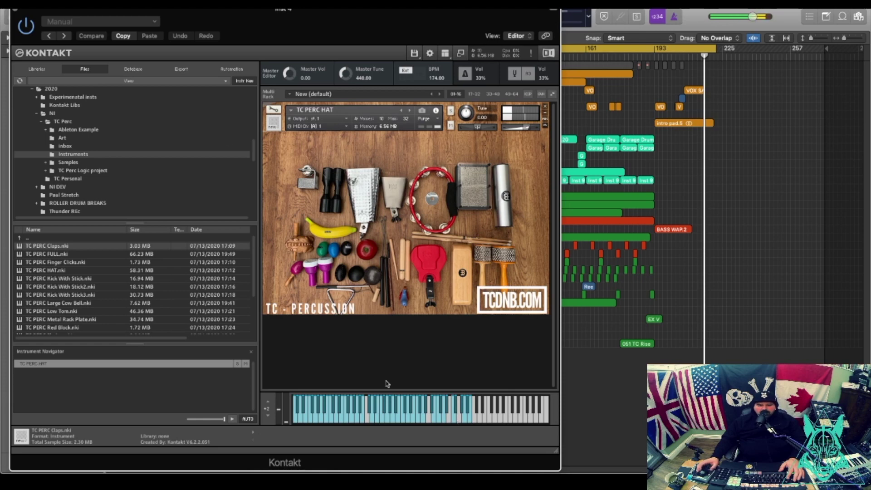
pyautogui.moveTo(143, 9); pyautogui.dragTo(0, 14)
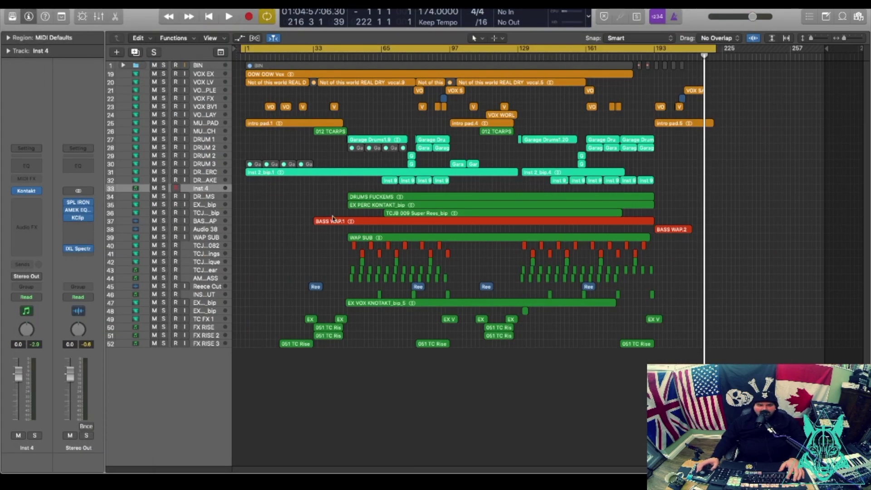
# Create a MIDI region at bar 49 on Inst 4 with four short F4 notes spaced half a bar apart across bars 49 and 50
pyautogui.doubleClick(350, 188)
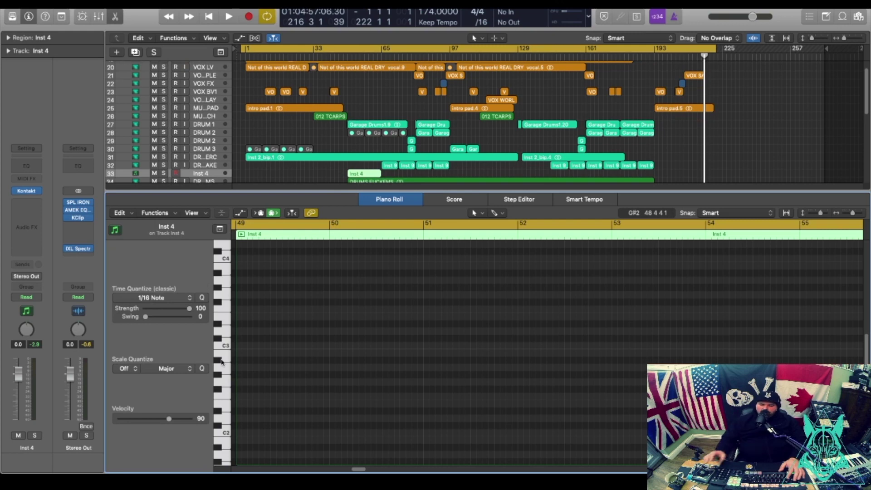
pyautogui.scroll(4, 241, 314)
pyautogui.rightClick(240, 313)
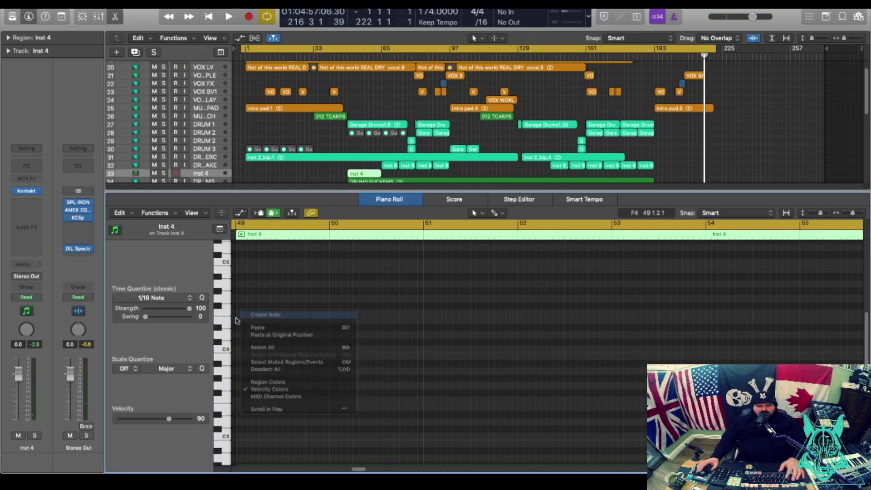
pyautogui.keyDown('super'); pyautogui.click(244, 312); pyautogui.keyUp('super')
pyautogui.moveTo(244, 313); pyautogui.dragTo(413, 313)
pyautogui.hscroll(-3, 290, 313)
pyautogui.keyDown('shift'); pyautogui.click(319, 312); pyautogui.keyUp('shift')
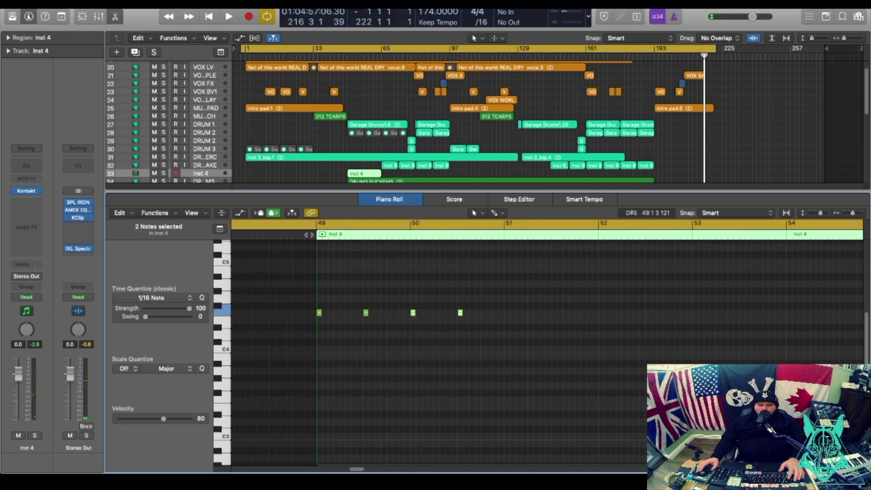
# Play the hat pattern, then repeat its four F4 notes so half-bar hits run from bar 49 through bar 56
pyautogui.hotkey('shift', 'space')
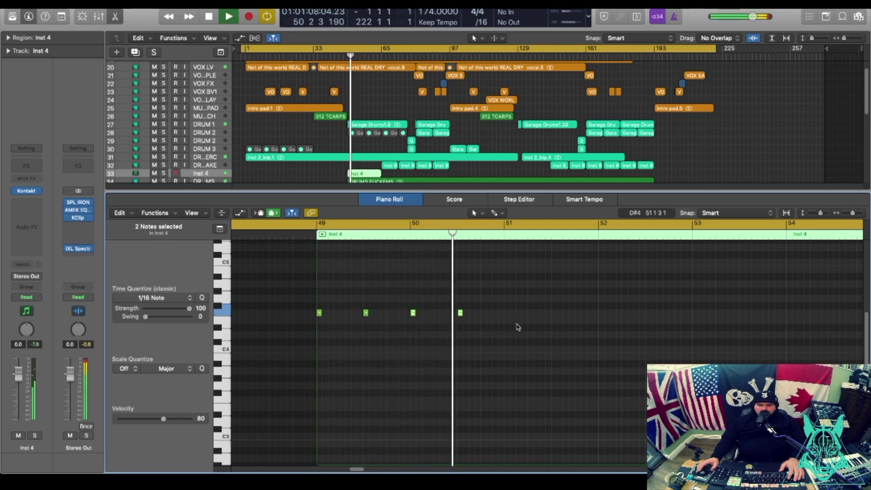
pyautogui.press('space')
pyautogui.press('super+a')
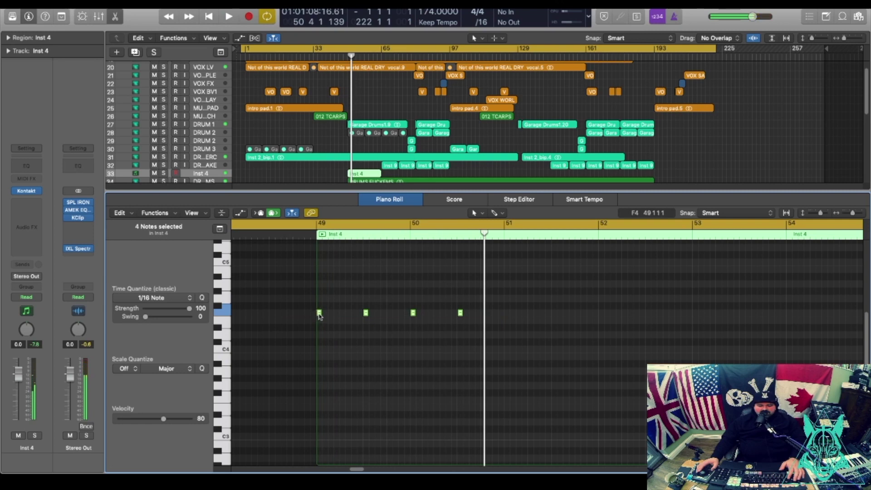
pyautogui.moveTo(319, 312); pyautogui.dragTo(536, 329)
pyautogui.moveTo(685, 332); pyautogui.dragTo(273, 293)
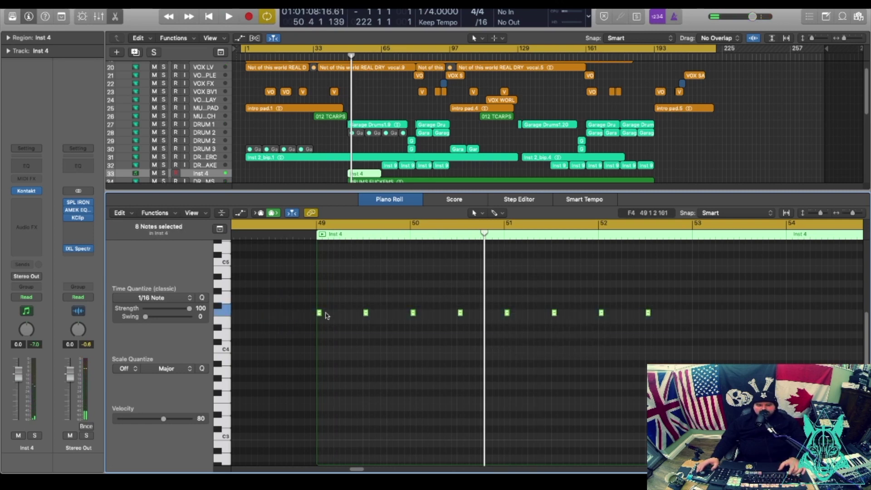
pyautogui.moveTo(319, 314); pyautogui.dragTo(625, 311)
pyautogui.press('super+Left')
pyautogui.press('super+Left')
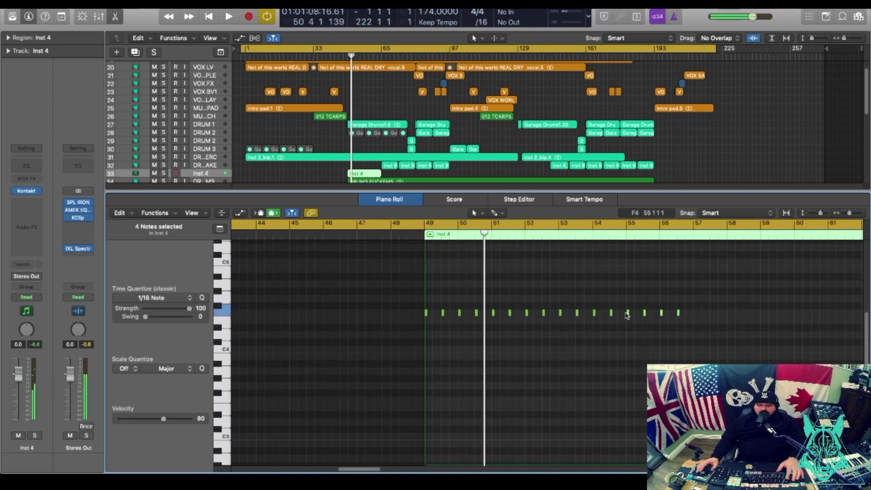
# Add three extra F4 notes between the last hits of bars 55 and 56 and play back the fill
pyautogui.moveTo(706, 328); pyautogui.dragTo(671, 315)
pyautogui.press('space')
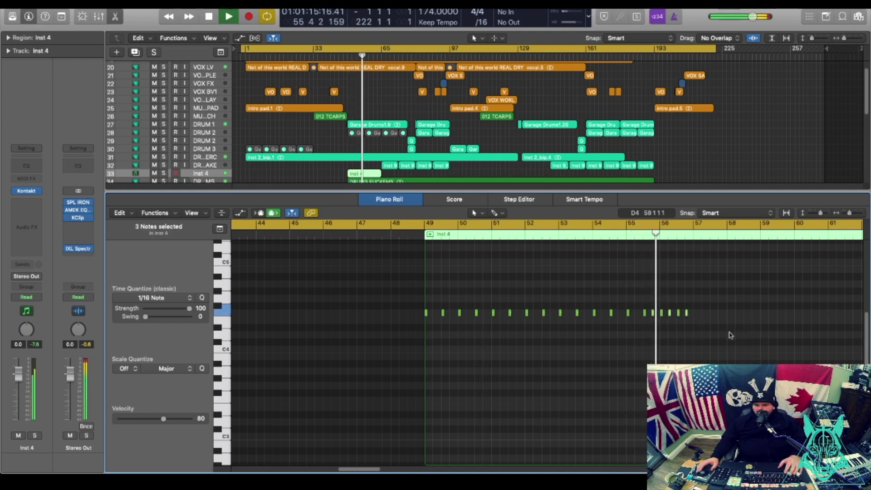
pyautogui.press('space')
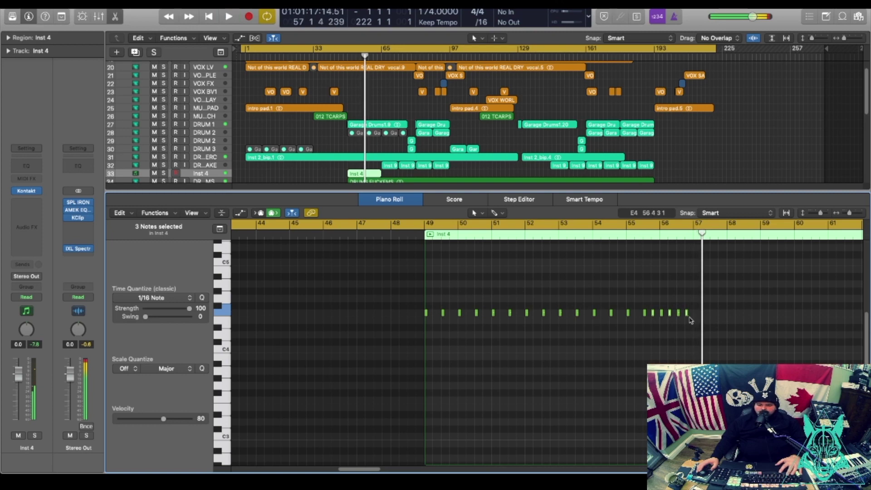
# Copy the whole eight-bar hat pattern to bar 57 so the notes fill the region up to bar 65
pyautogui.moveTo(692, 323); pyautogui.dragTo(383, 302)
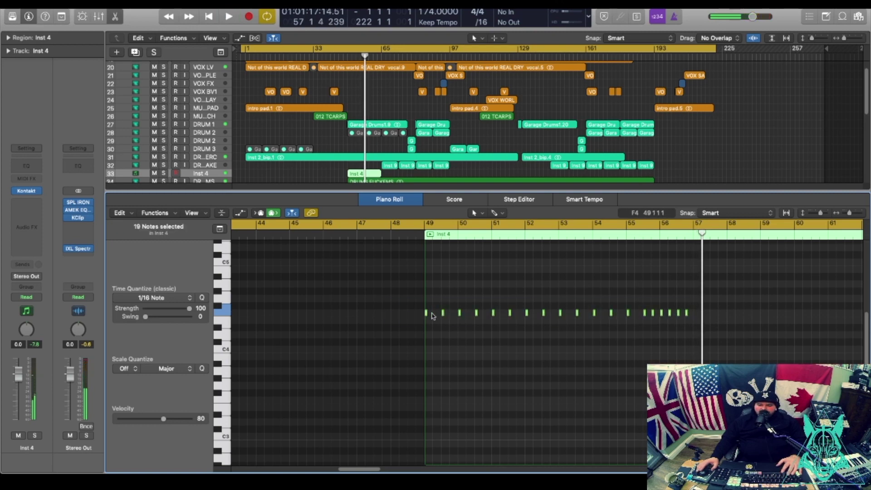
pyautogui.keyDown('alt'); pyautogui.moveTo(432, 316); pyautogui.dragTo(700, 316); pyautogui.keyUp('alt')
pyautogui.moveTo(368, 469); pyautogui.dragTo(386, 468)
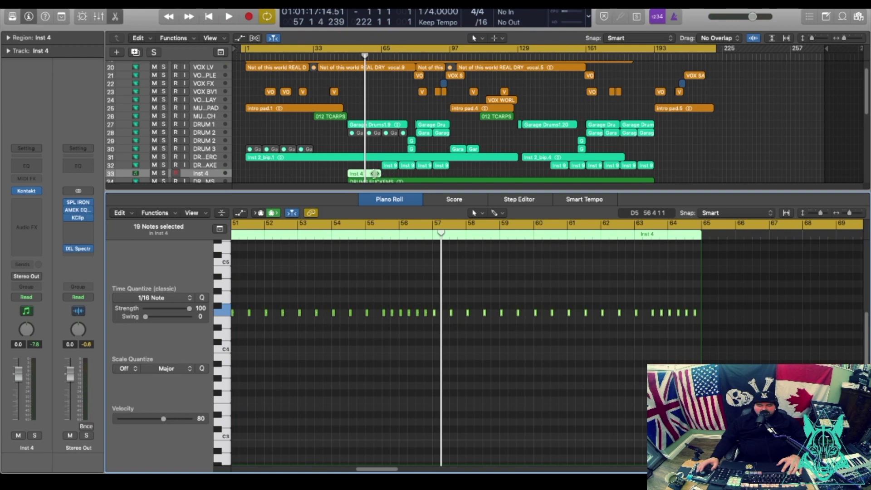
# Copy the Inst 4 region to bar 65, and raise all of the copy's notes by three semitones to G#4
pyautogui.keyDown('alt'); pyautogui.moveTo(364, 176); pyautogui.dragTo(399, 176); pyautogui.keyUp('alt')
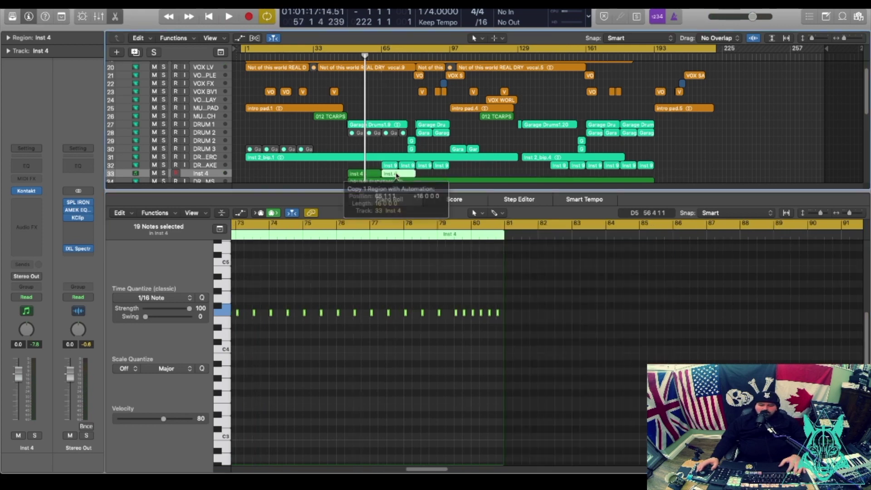
pyautogui.moveTo(421, 470); pyautogui.dragTo(396, 470)
pyautogui.moveTo(290, 336); pyautogui.dragTo(853, 281)
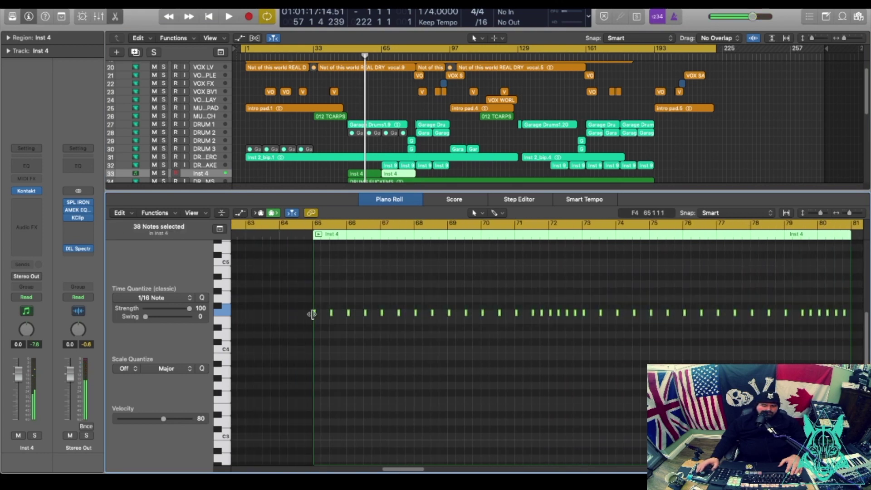
pyautogui.moveTo(314, 313); pyautogui.dragTo(313, 294)
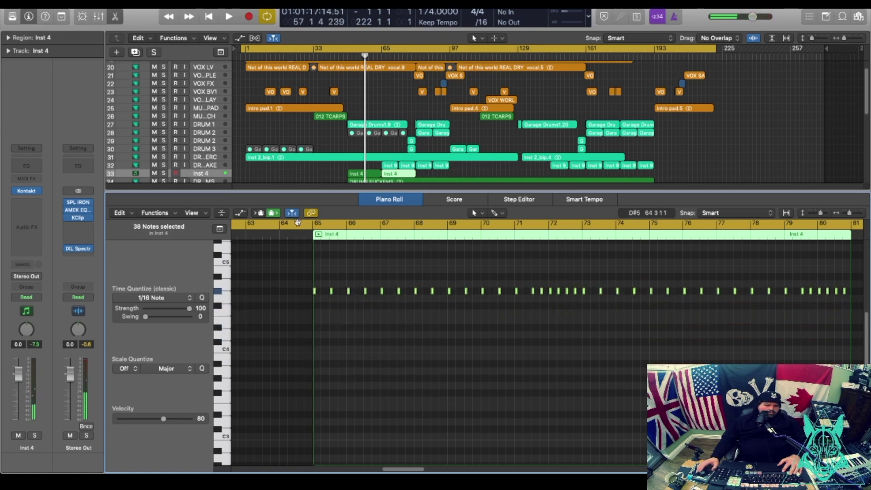
pyautogui.doubleClick(305, 233)
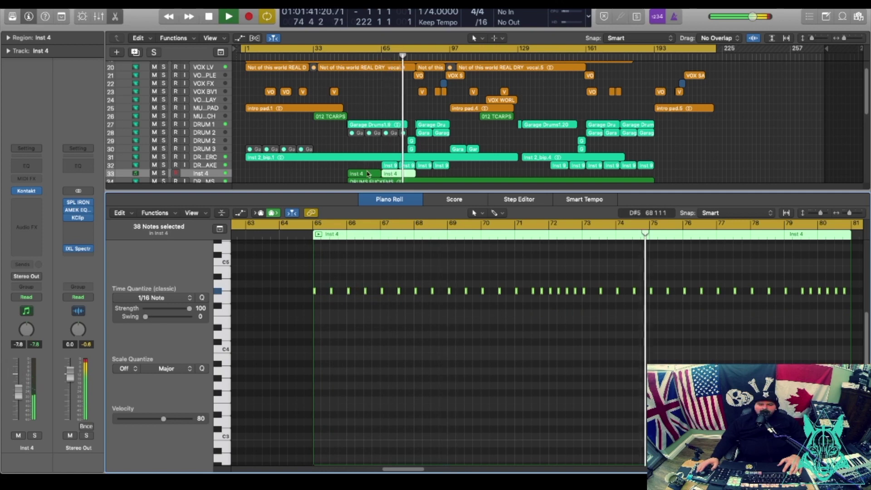
# Duplicate the Inst 4 regions along the track to cover bars 81 to 97 and bars 129 to 193
pyautogui.click(361, 174)
pyautogui.moveTo(361, 174); pyautogui.dragTo(427, 176)
pyautogui.press('alt')
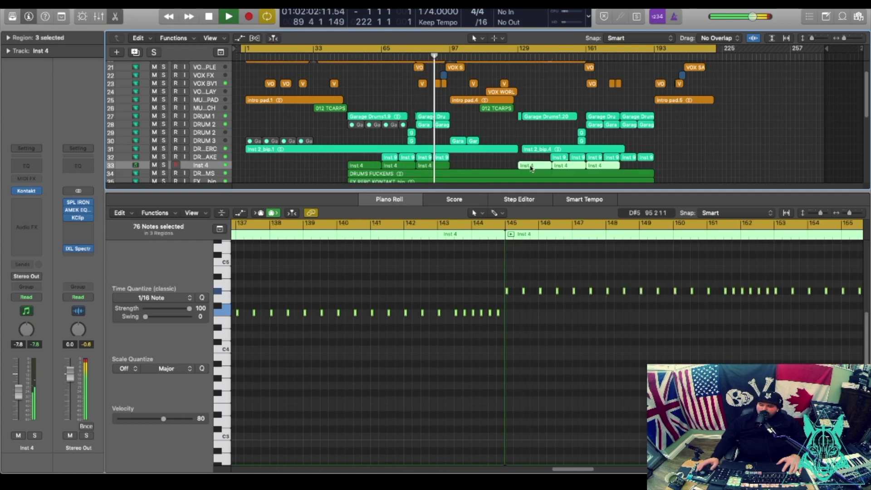
pyautogui.press('space')
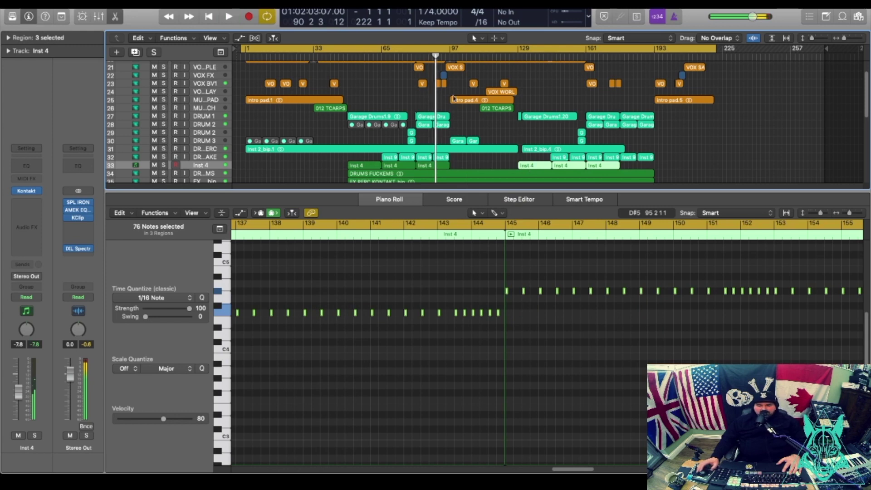
pyautogui.moveTo(561, 166); pyautogui.dragTo(629, 167)
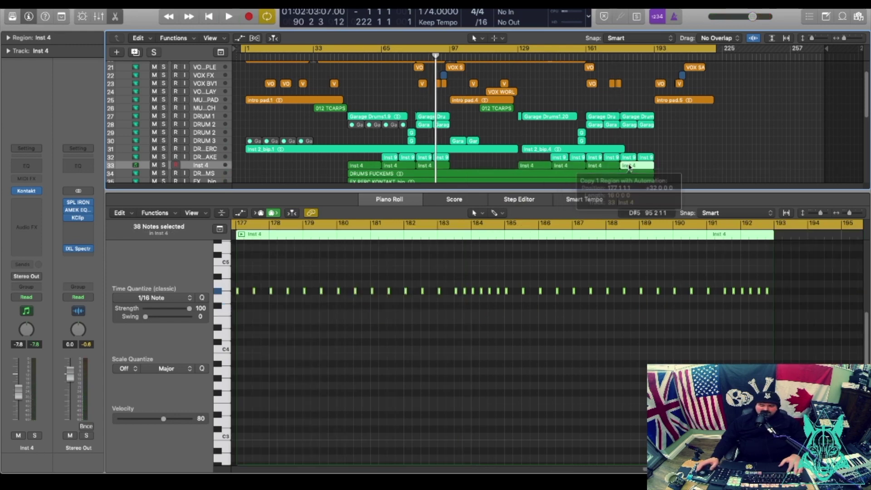
# Play the arrangement from bar 50 and lower the Inst 4 track's volume to -8.6 dB
pyautogui.click(347, 56)
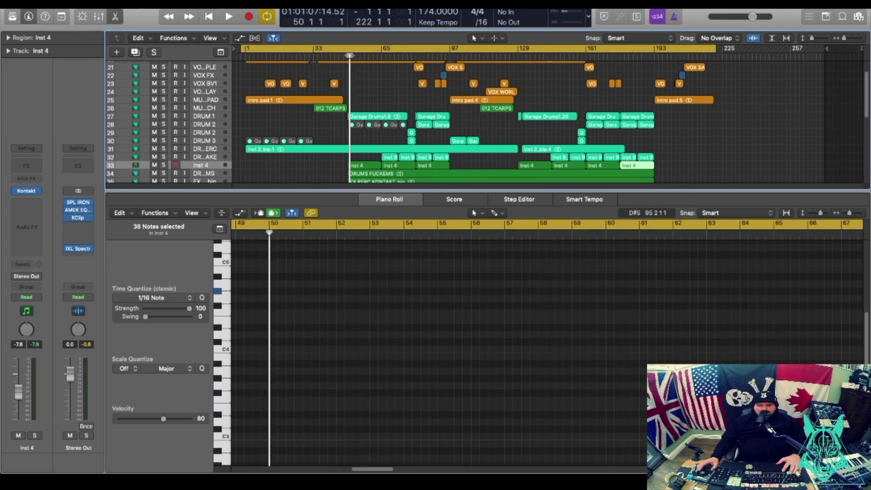
pyautogui.press('space')
pyautogui.press('space')
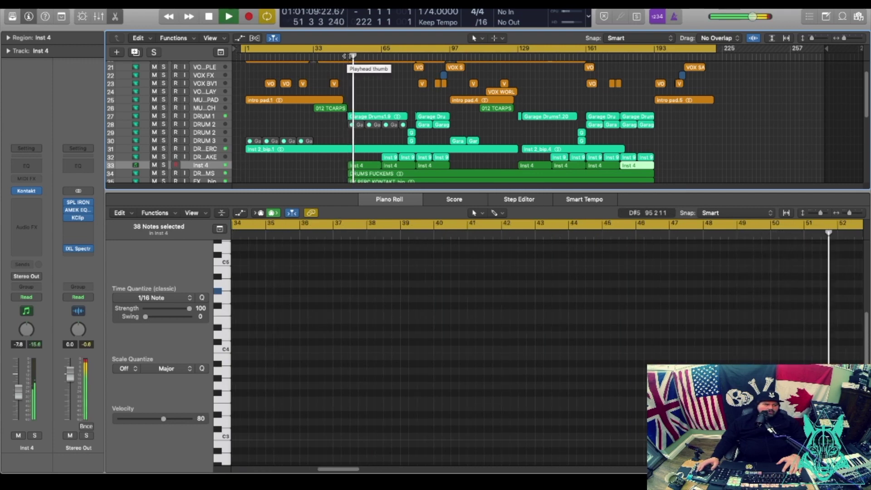
pyautogui.moveTo(18, 394); pyautogui.dragTo(18, 397)
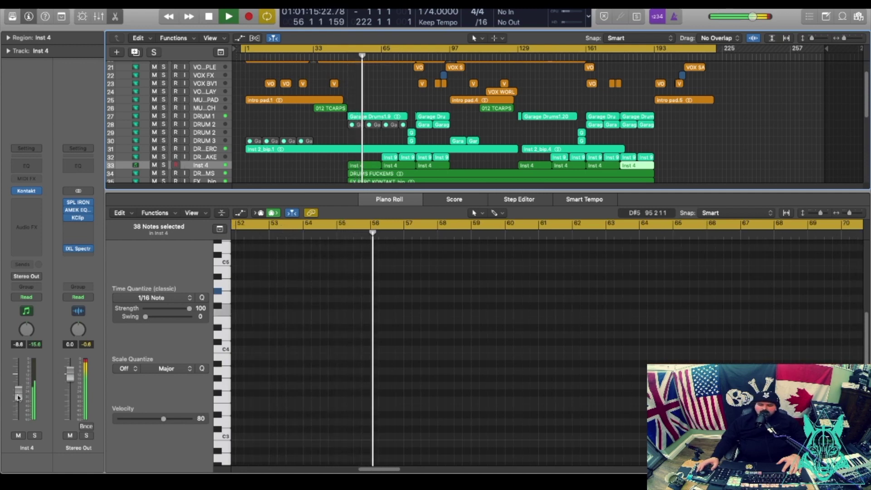
pyautogui.press('space')
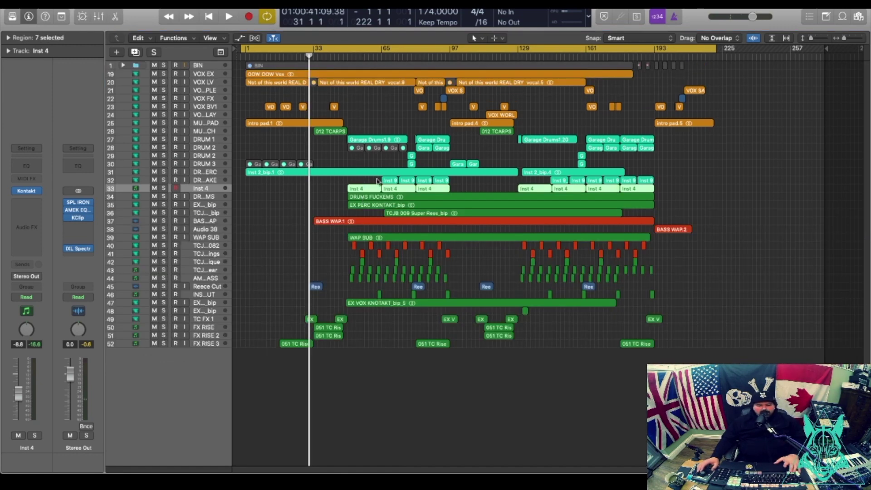
# Bounce the seven Inst 4 regions in place as "ex ride" and set the bounced track's volume to -1.0 dB during playback
pyautogui.rightClick(360, 191)
pyautogui.click(402, 193)
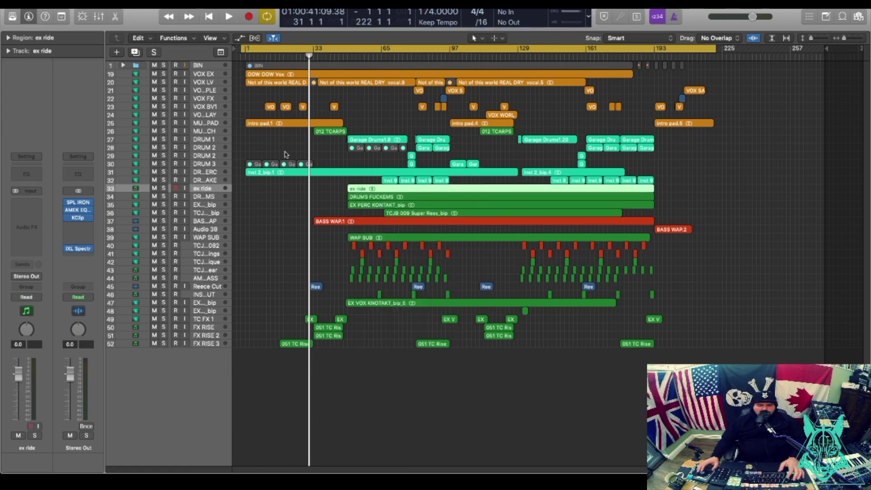
pyautogui.press('space')
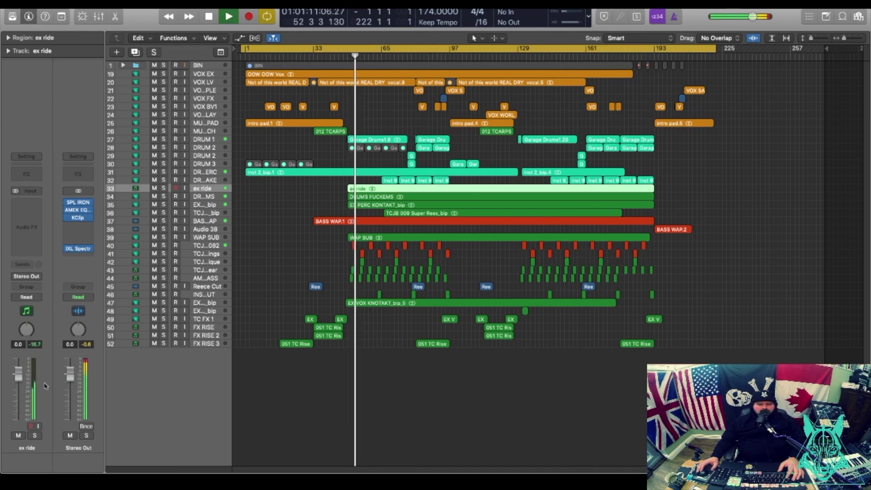
pyautogui.moveTo(20, 377); pyautogui.dragTo(21, 383)
pyautogui.press('space')
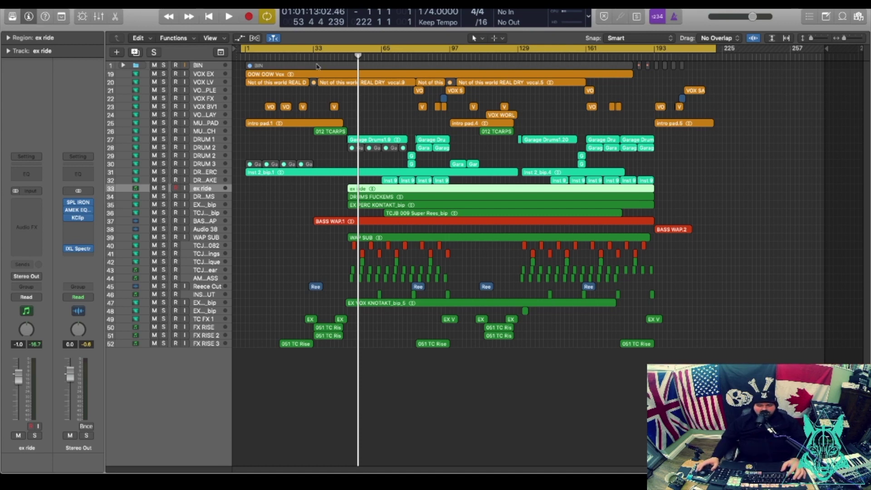
# Listen to the first Reece Cut region around bar 33 and bounce it in place to a new track named Reece Cut_bip
pyautogui.click(316, 286)
pyautogui.press('space')
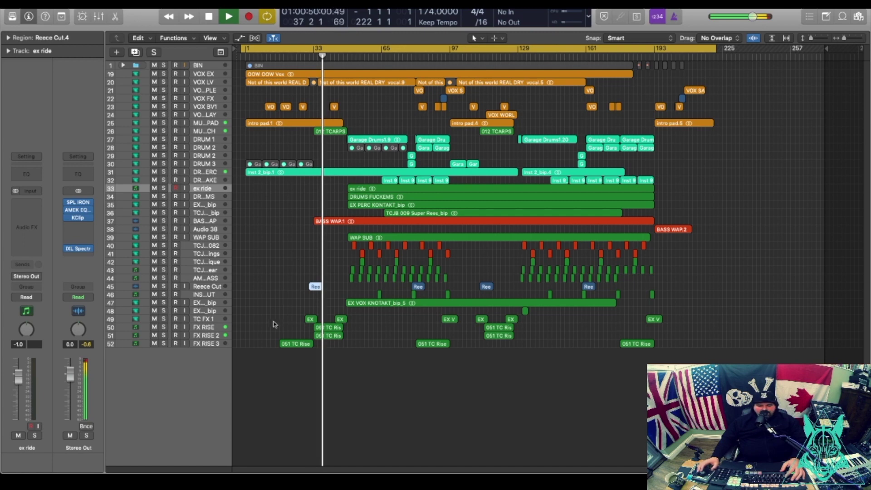
pyautogui.press('space')
pyautogui.press('super+Right')
pyautogui.click(214, 286)
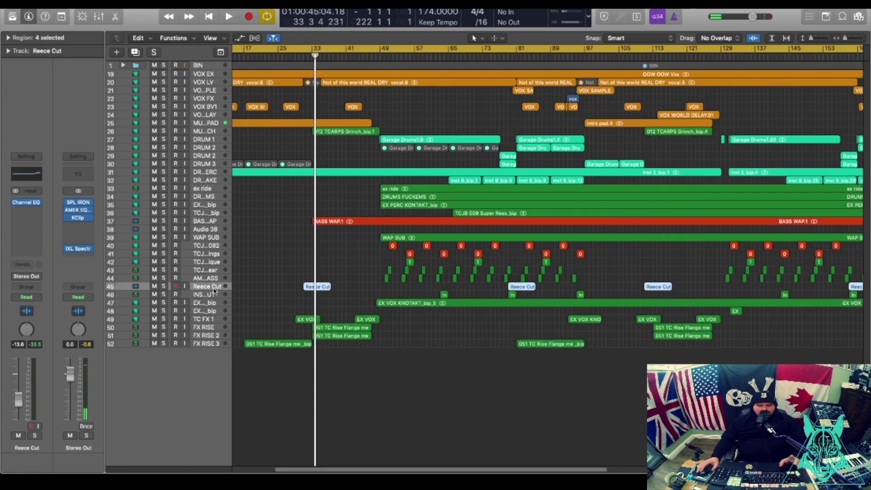
pyautogui.click(313, 286)
pyautogui.rightClick(311, 287)
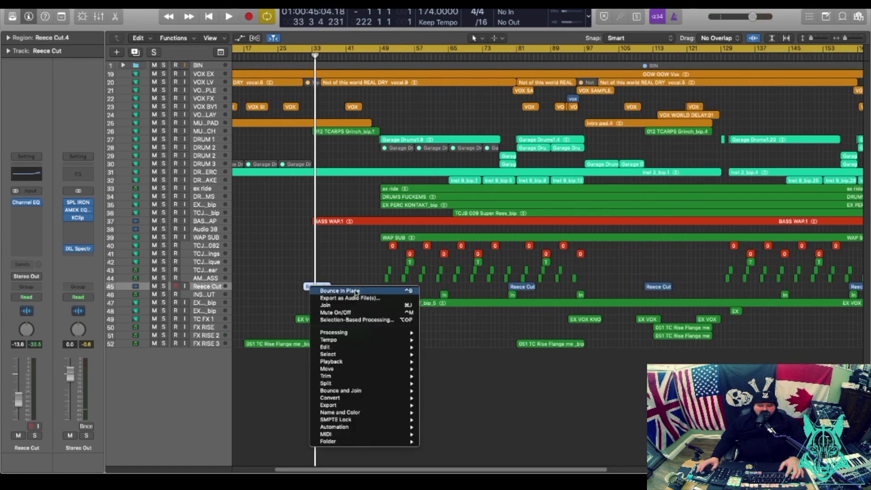
pyautogui.click(354, 292)
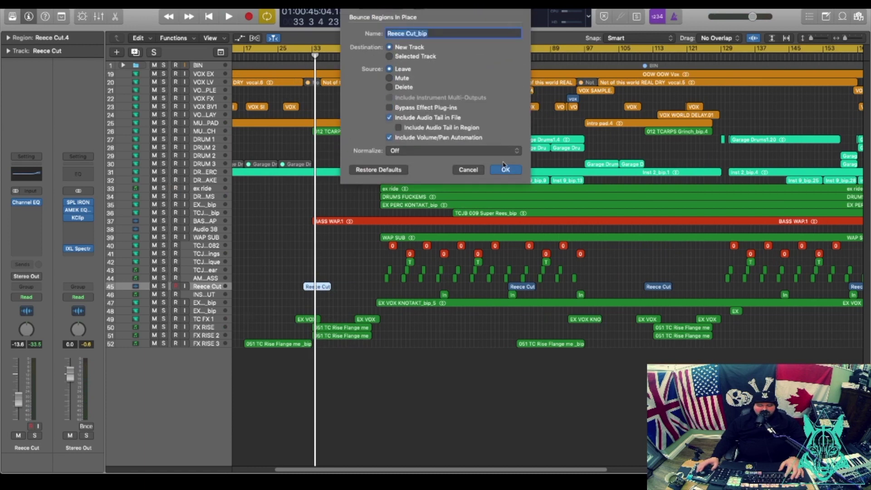
pyautogui.click(504, 169)
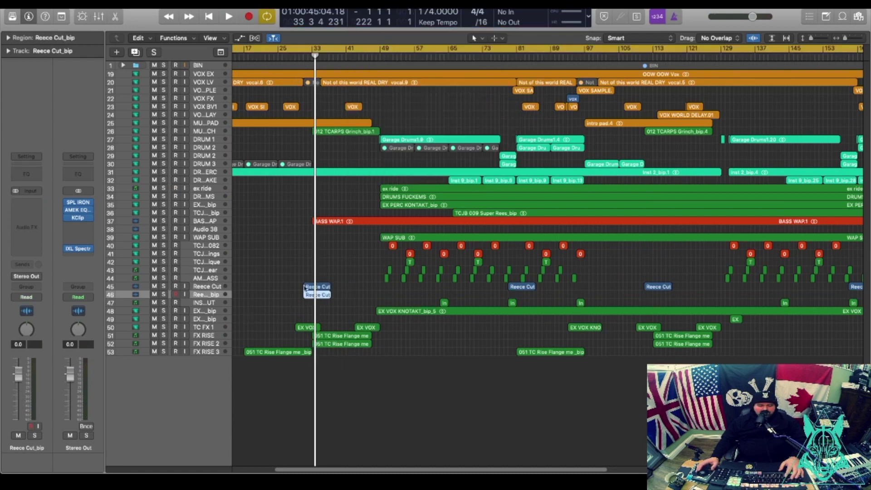
# Split the Reece Cut_bip region at bar 33 and delete the part after the split
pyautogui.moveTo(811, 39); pyautogui.dragTo(817, 39)
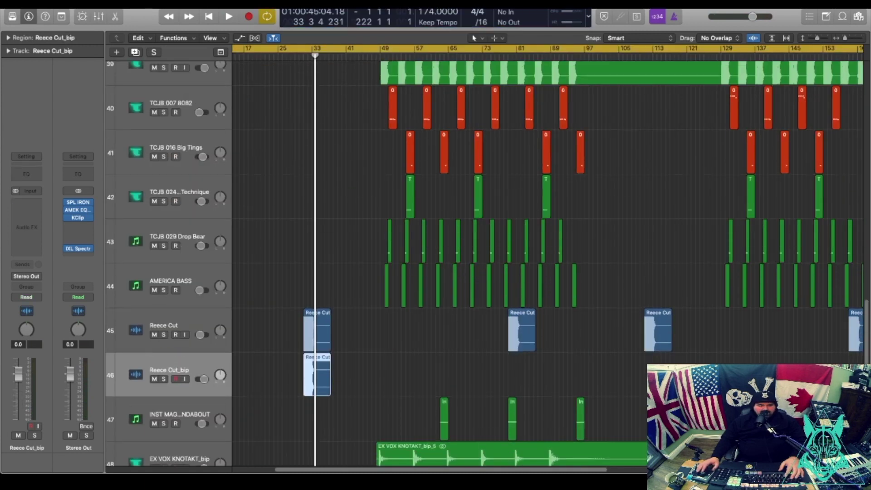
pyautogui.click(316, 377)
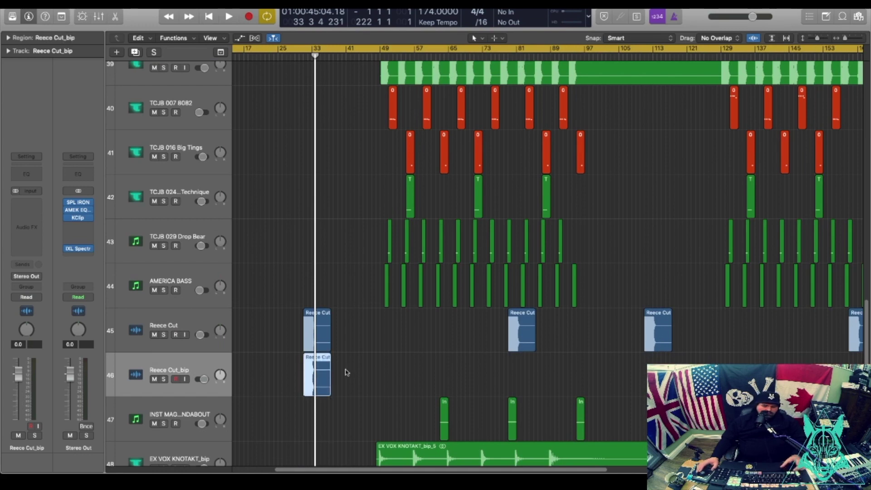
pyautogui.moveTo(350, 361); pyautogui.dragTo(312, 374)
pyautogui.click(319, 371)
pyautogui.press('Delete')
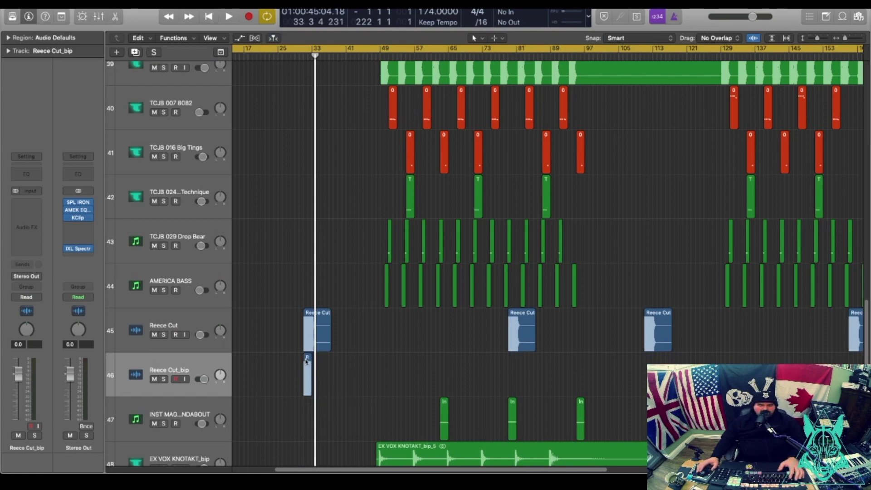
# Expand the region and track parameters in the inspector for the trimmed Reece Cut_bip region
pyautogui.click(306, 361)
pyautogui.click(9, 52)
pyautogui.click(9, 38)
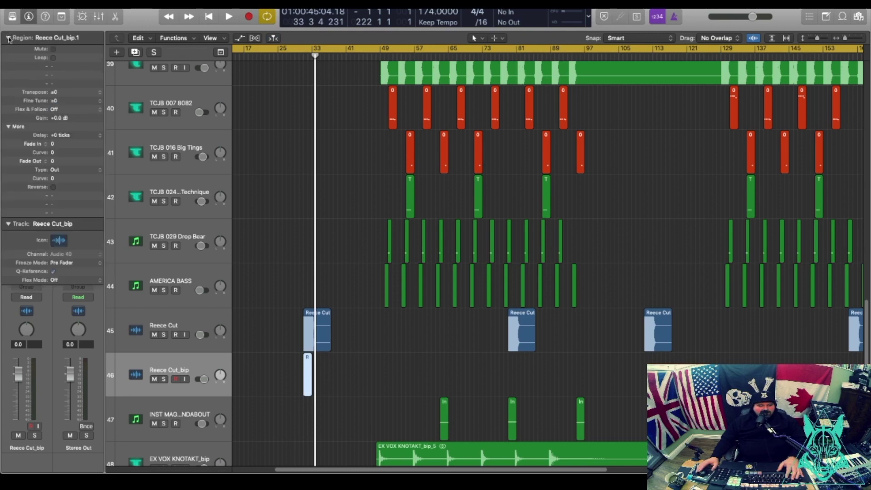
pyautogui.click(314, 363)
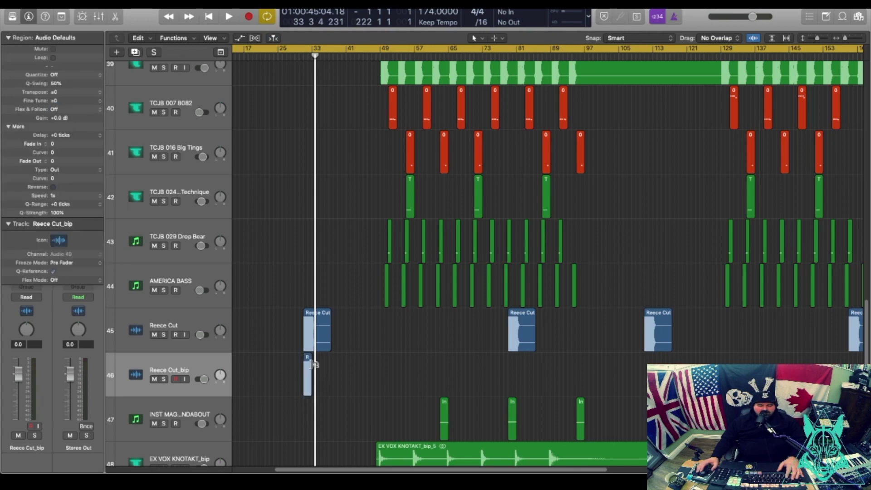
pyautogui.click(305, 361)
pyautogui.press('space')
pyautogui.press('space')
pyautogui.click(380, 404)
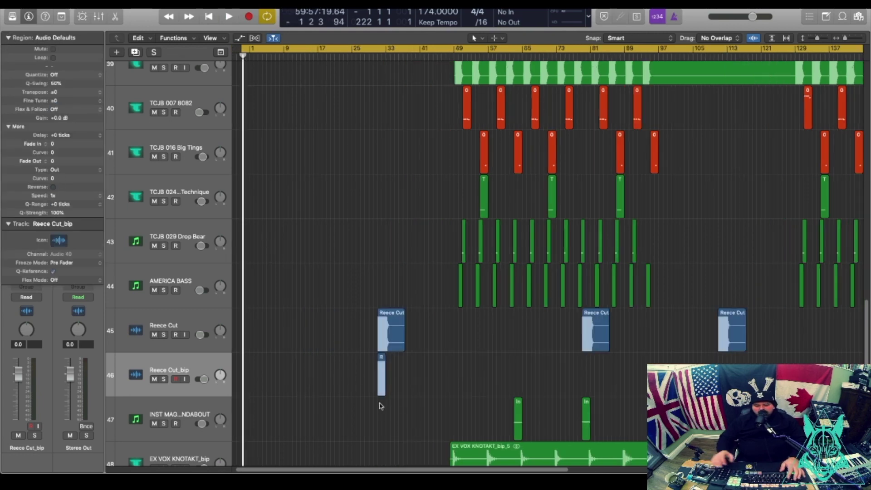
# Set the cycle range to bars 31 to 37 and reverse the trimmed Reece Cut_bip region
pyautogui.press('super+Right')
pyautogui.press('super+Right')
pyautogui.press('super+Right')
pyautogui.press('super+Right')
pyautogui.press('super+Right')
pyautogui.moveTo(267, 469); pyautogui.dragTo(337, 461)
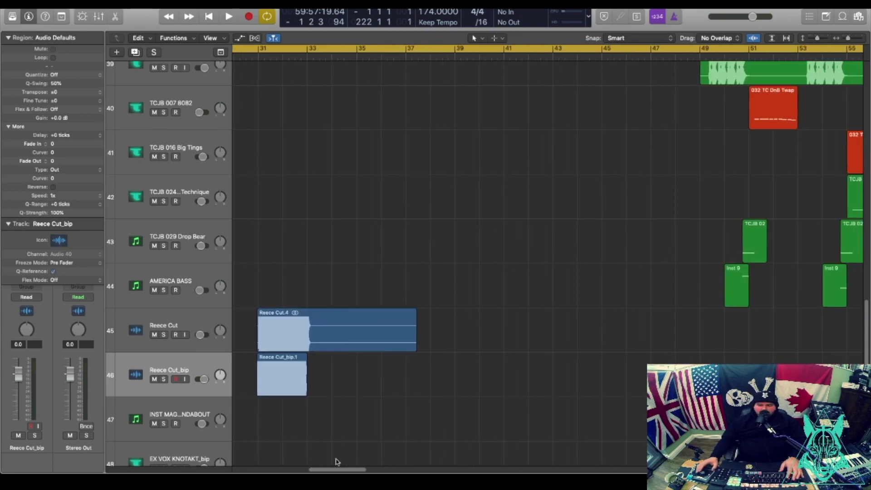
pyautogui.moveTo(262, 51); pyautogui.dragTo(406, 51)
pyautogui.click(272, 362)
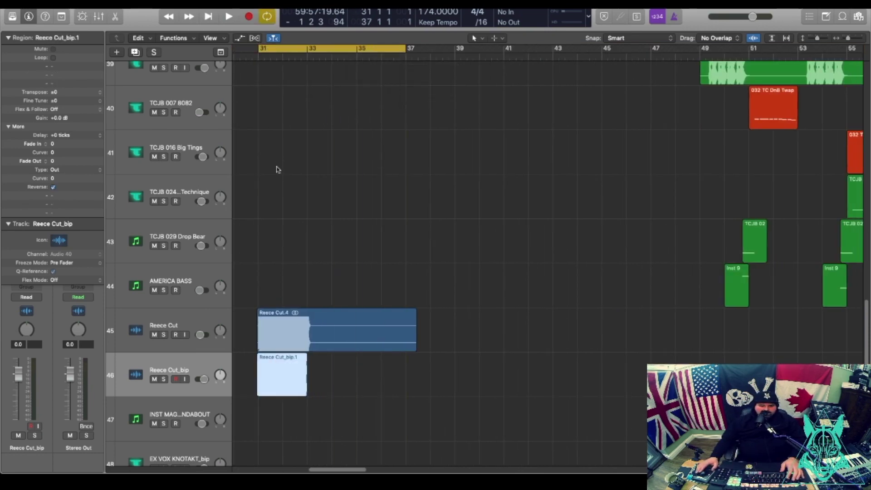
# Solo the Reece Cut_bip track, trim the start of its reversed region to bar 32, and listen to the result
pyautogui.press('space')
pyautogui.hotkey('ctrl', 's')
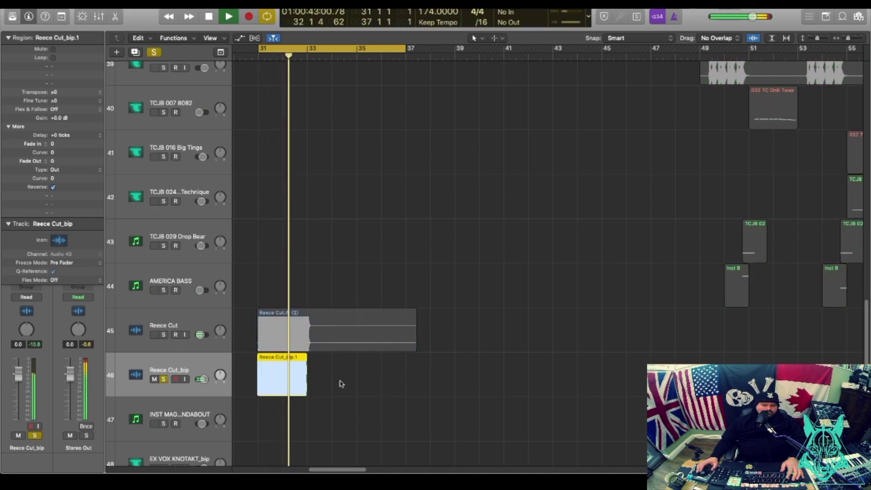
pyautogui.press('space')
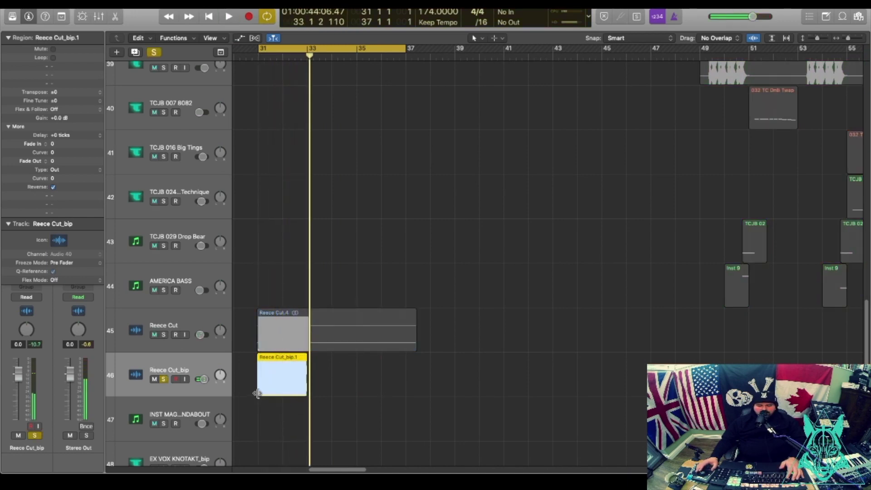
pyautogui.moveTo(257, 393); pyautogui.dragTo(282, 396)
pyautogui.press('space')
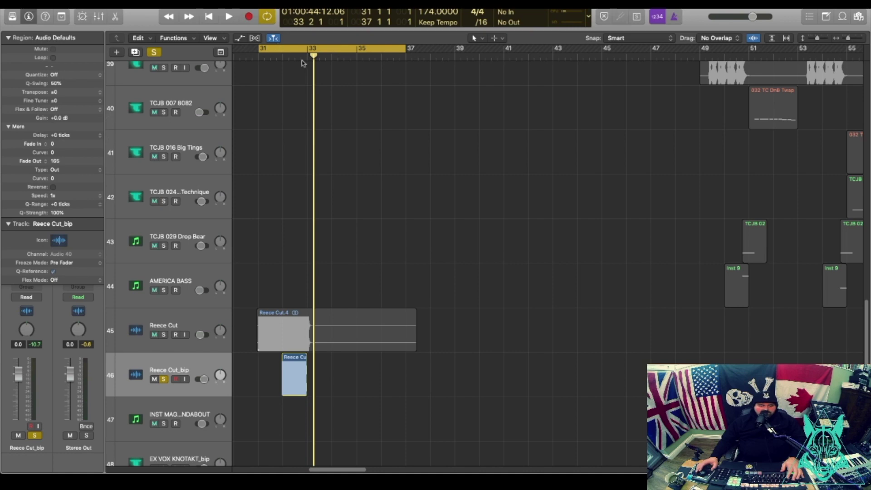
pyautogui.click(301, 57)
pyautogui.press('space')
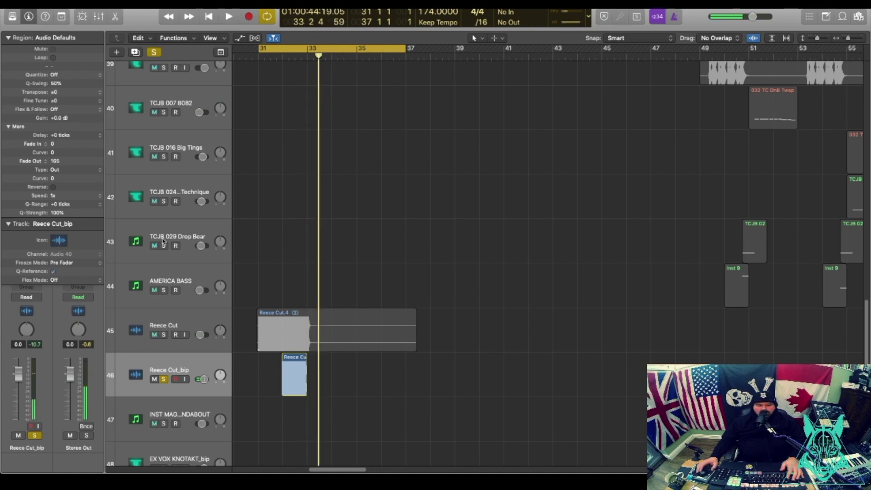
# Insert a stereo SilverVerb reverb on the Reece Cut_bip track and move its window clear of the region
pyautogui.click(8, 38)
pyautogui.click(26, 203)
pyautogui.moveTo(57, 368)
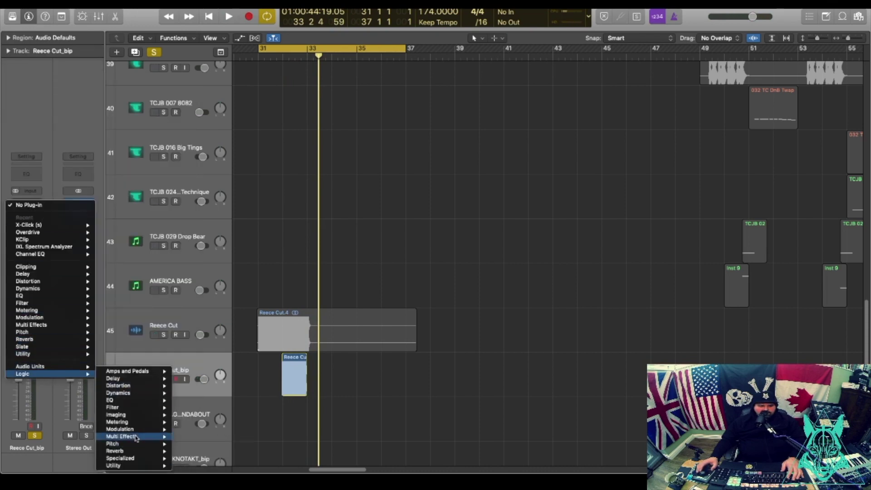
pyautogui.moveTo(136, 451)
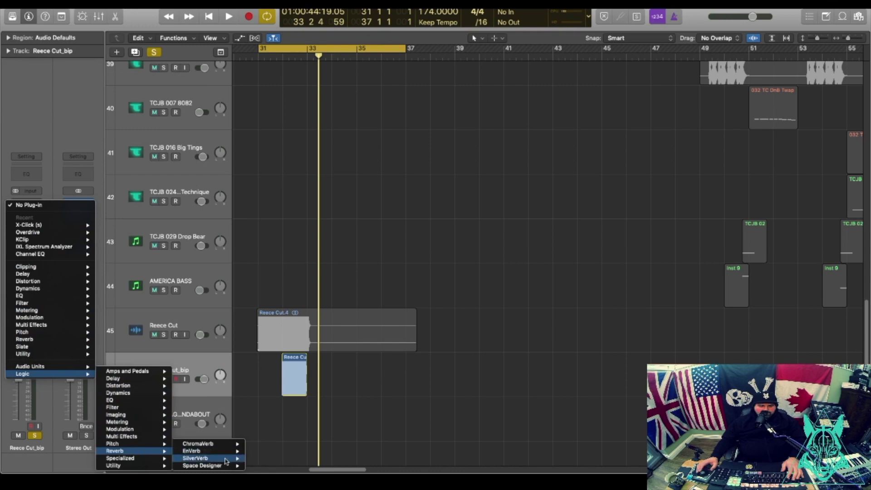
pyautogui.moveTo(215, 465)
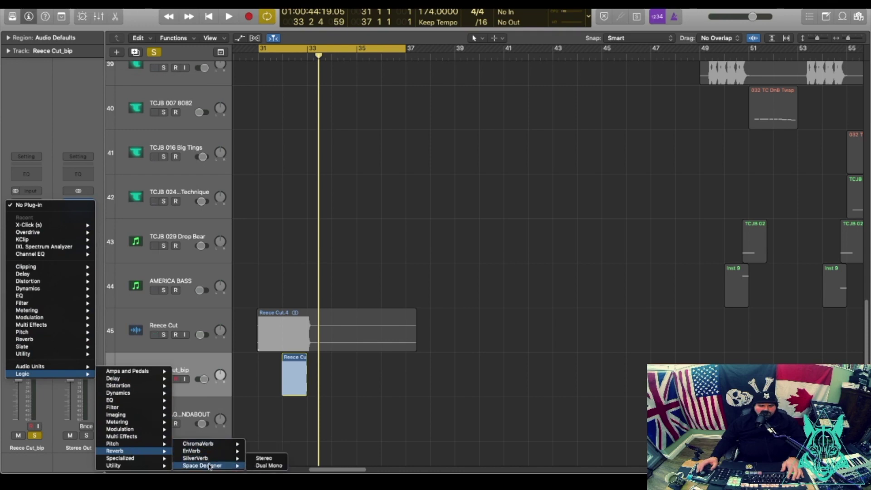
pyautogui.click(265, 458)
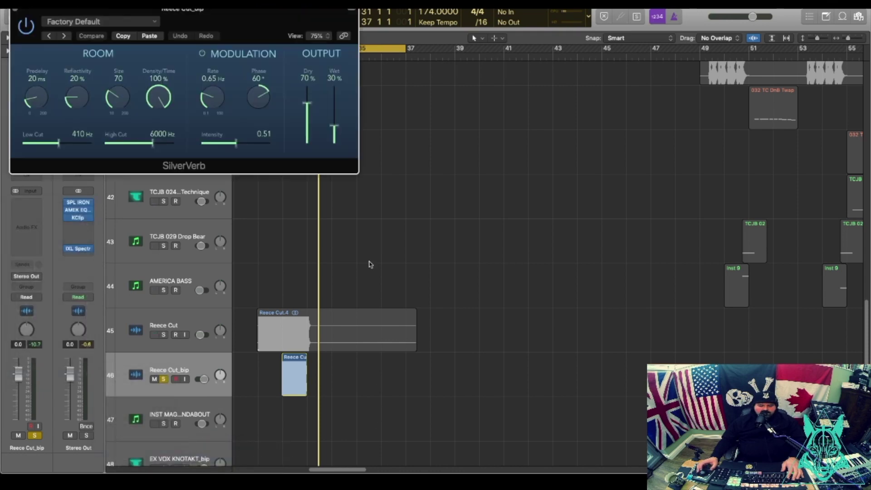
pyautogui.moveTo(228, 21); pyautogui.dragTo(719, 59)
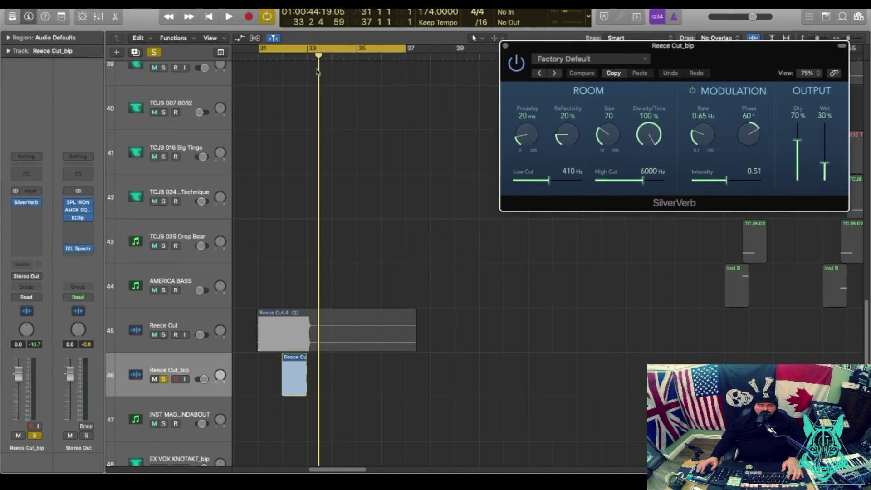
# Set SilverVerb to 100% wet, 0% dry and a room size of 108 while listening to the reverb tail
pyautogui.press('space')
pyautogui.press('space')
pyautogui.moveTo(824, 163); pyautogui.dragTo(824, 123)
pyautogui.press('space')
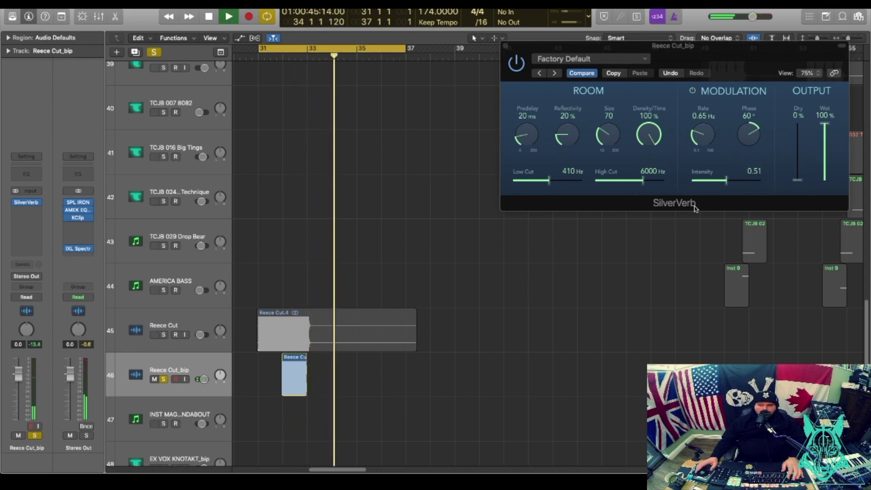
pyautogui.press('space')
pyautogui.press('space')
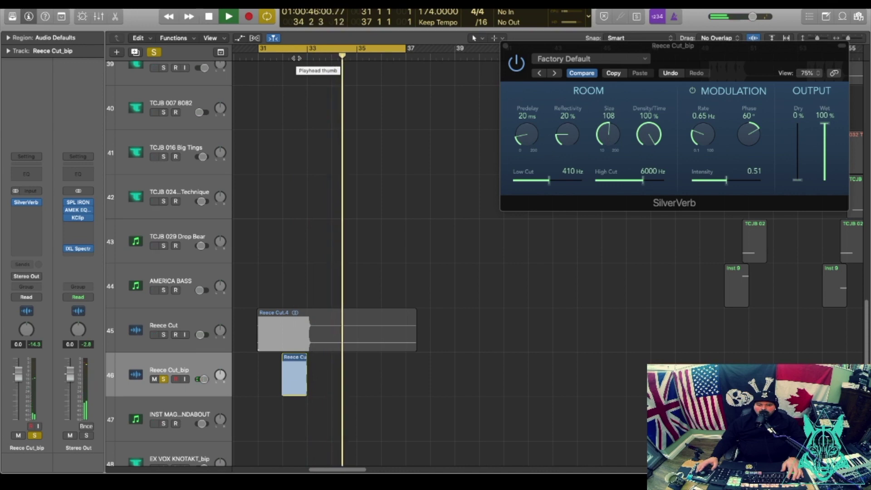
pyautogui.press('space')
# Bounce the reverbed region in place to a new track and trim the start of the bounce to bar 33
pyautogui.rightClick(289, 362)
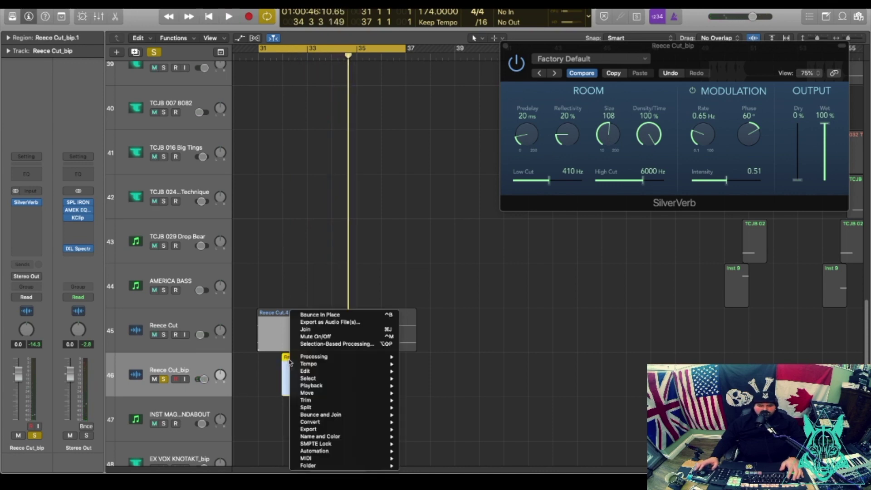
pyautogui.click(318, 314)
pyautogui.moveTo(461, 433); pyautogui.dragTo(449, 433)
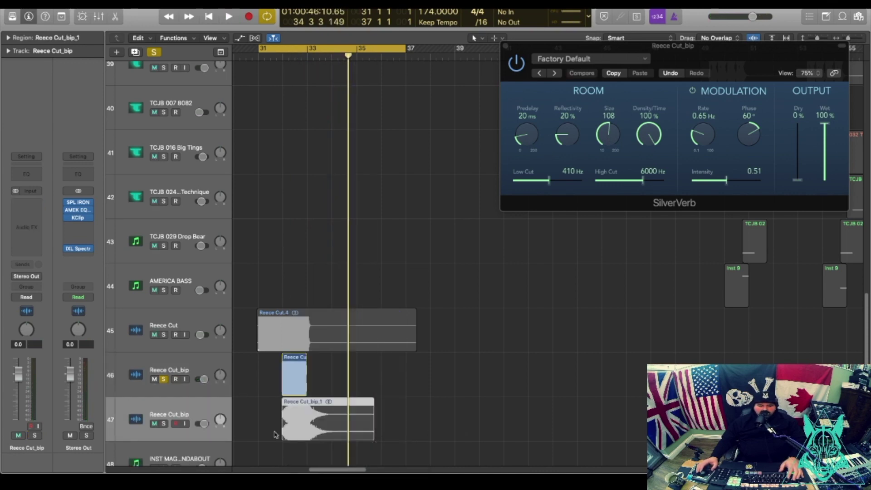
pyautogui.moveTo(283, 436); pyautogui.dragTo(308, 434)
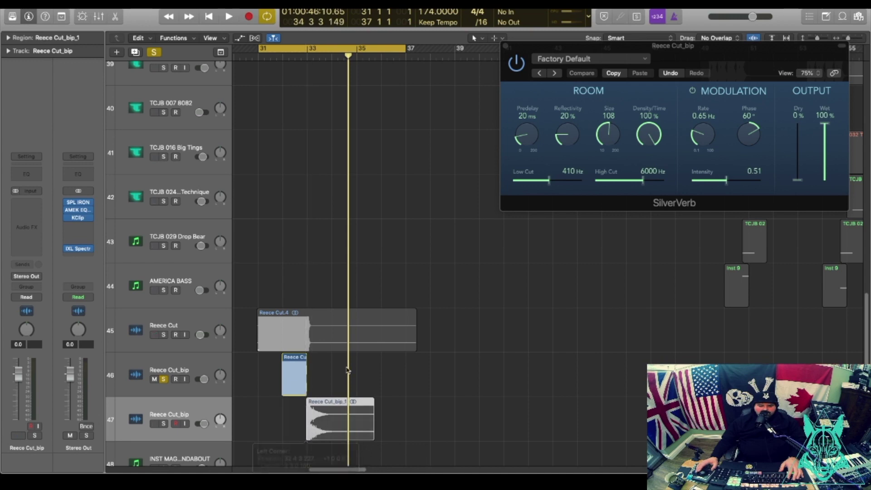
# Reverse the bounced reverb tail and move it to end at bar 31, ahead of the first Reece Cut region
pyautogui.click(9, 38)
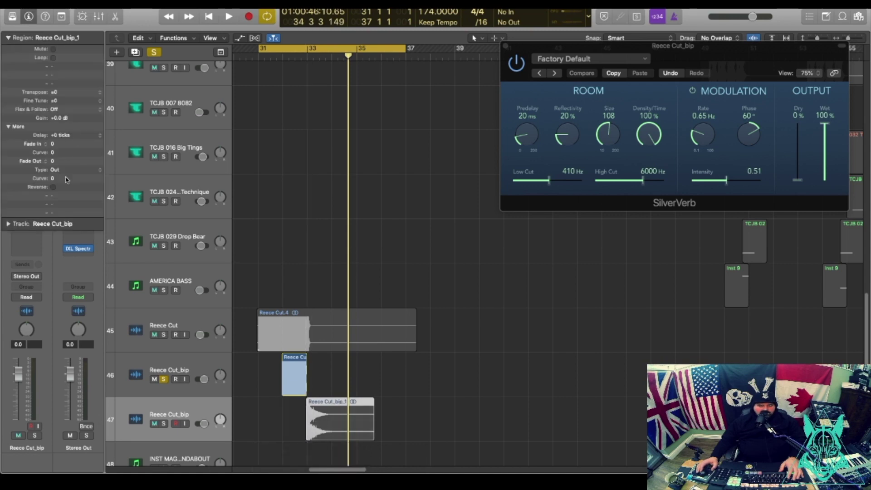
pyautogui.click(54, 188)
pyautogui.click(274, 416)
pyautogui.moveTo(345, 403); pyautogui.dragTo(240, 403)
# Delete the intermediate Reece Cut_bip track together with its short source region
pyautogui.click(196, 357)
pyautogui.press('Delete')
pyautogui.press('super+BackSpace')
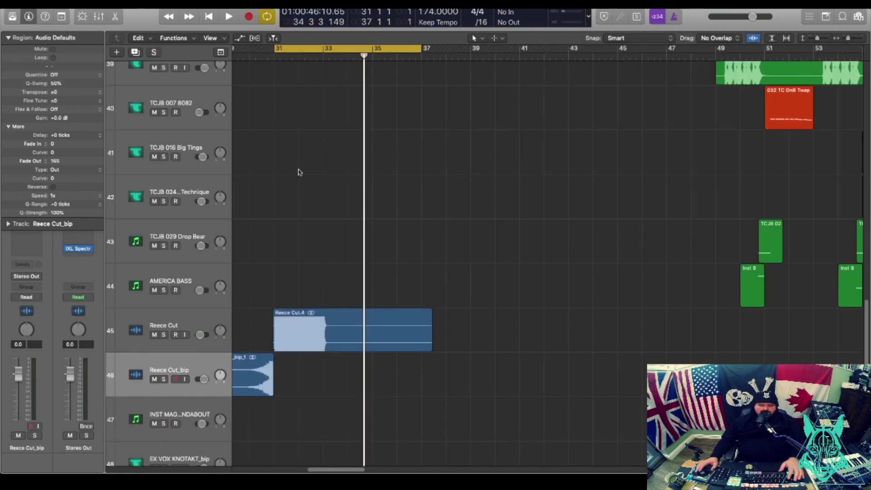
# Try extending the end of the reversed reverb tail slightly past bar 31 and listen to the transition
pyautogui.press('space')
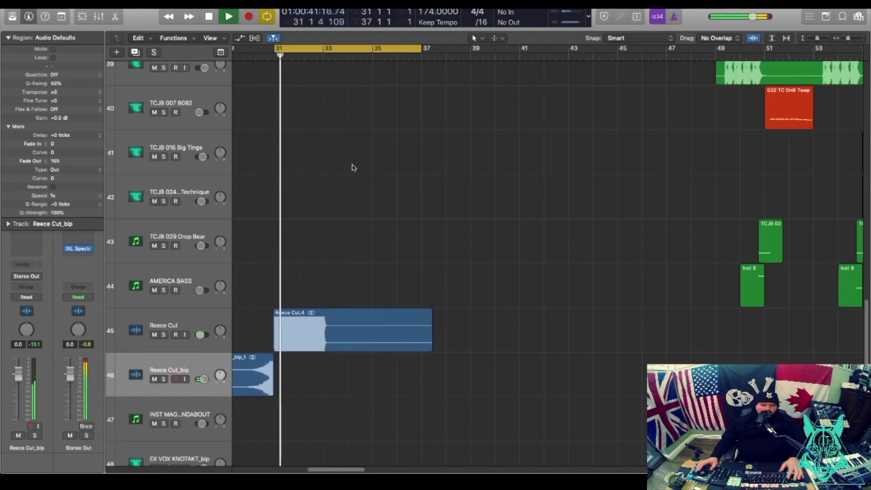
pyautogui.moveTo(273, 392); pyautogui.dragTo(281, 391)
pyautogui.press('space')
pyautogui.press('space')
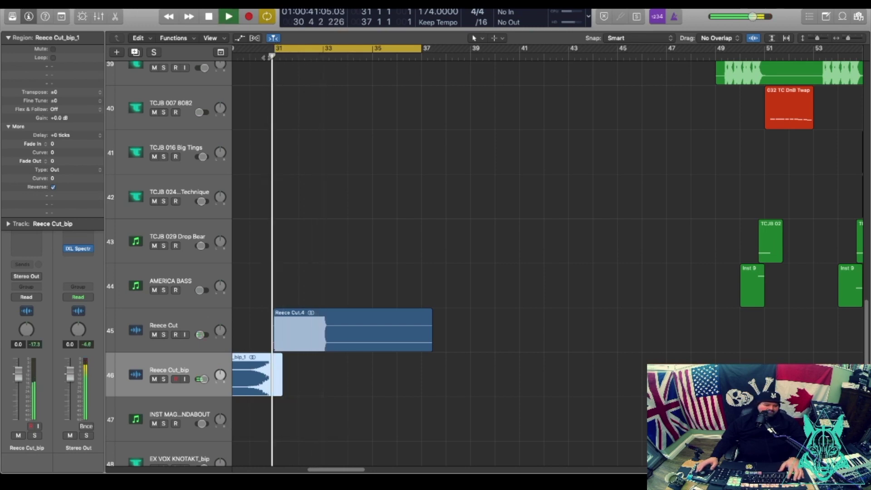
pyautogui.press('space')
# Trim the end of the reversed reverb tail to bar 31, give it a fade-out of 43, and play it back
pyautogui.press('super+Right')
pyautogui.press('super+Right')
pyautogui.press('super+Right')
pyautogui.press('super+Right')
pyautogui.press('super+Right')
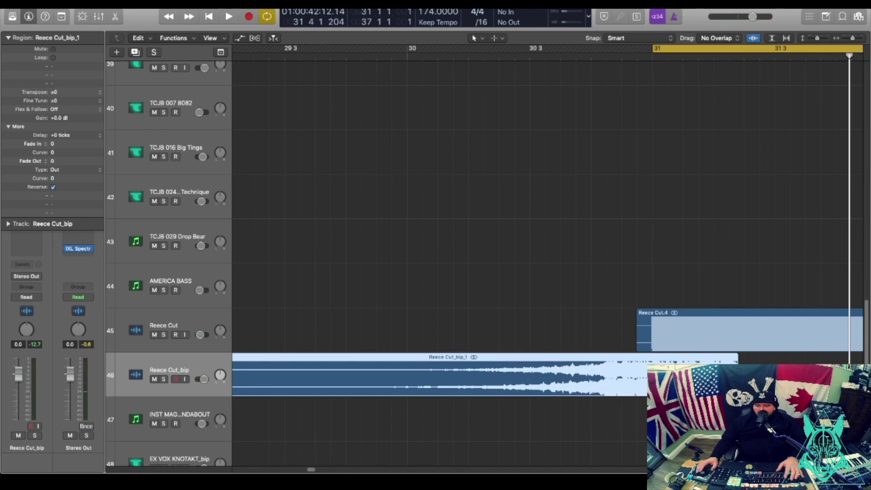
pyautogui.moveTo(736, 386); pyautogui.dragTo(655, 389)
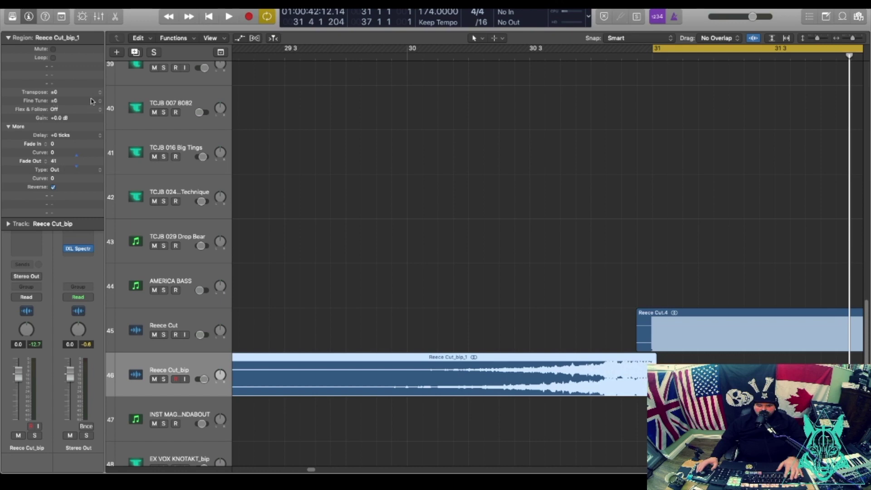
pyautogui.press('space')
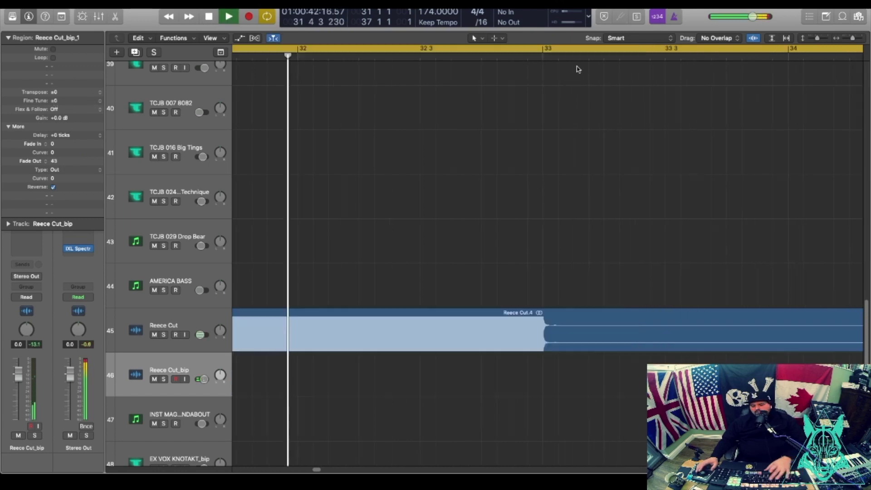
# Turn off cycle playback and place the playhead at bar 27, ahead of the reversed reverb tail
pyautogui.press('super+Left')
pyautogui.press('super+Left')
pyautogui.press('super+Left')
pyautogui.press('super+Left')
pyautogui.press('super+Left')
pyautogui.press('super+Left')
pyautogui.press('super+Left')
pyautogui.press('super+Left')
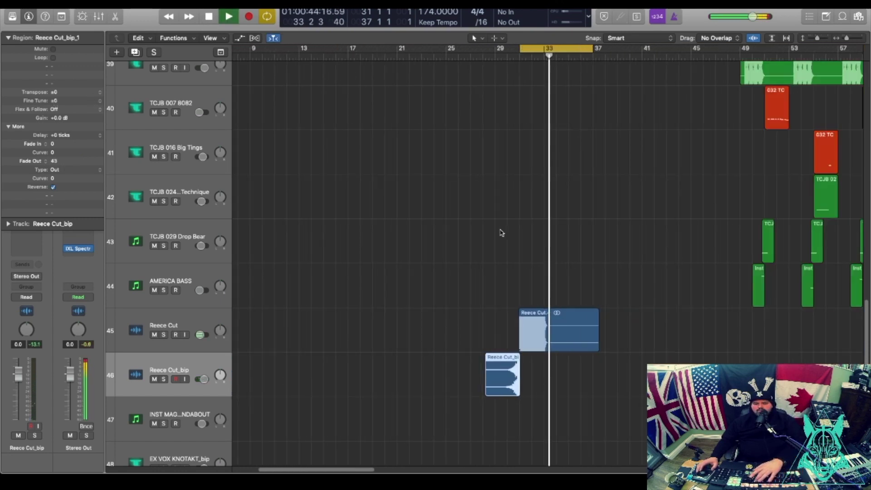
pyautogui.press('super+Left')
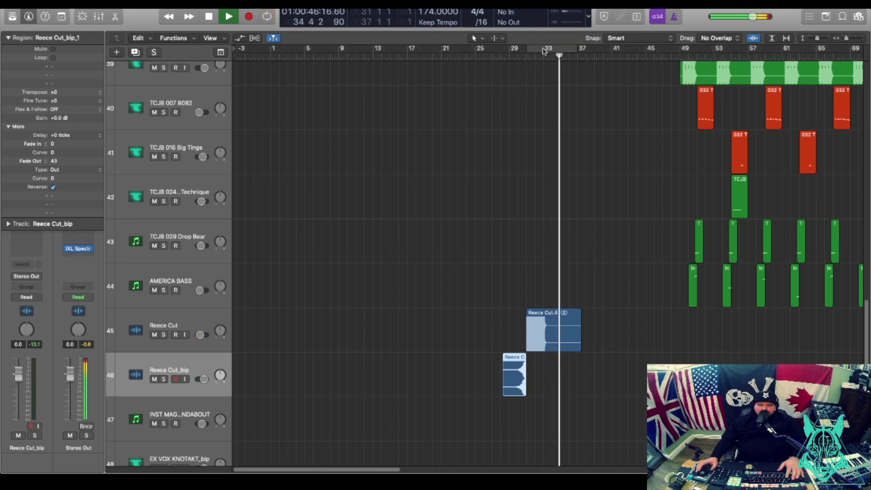
pyautogui.click(492, 55)
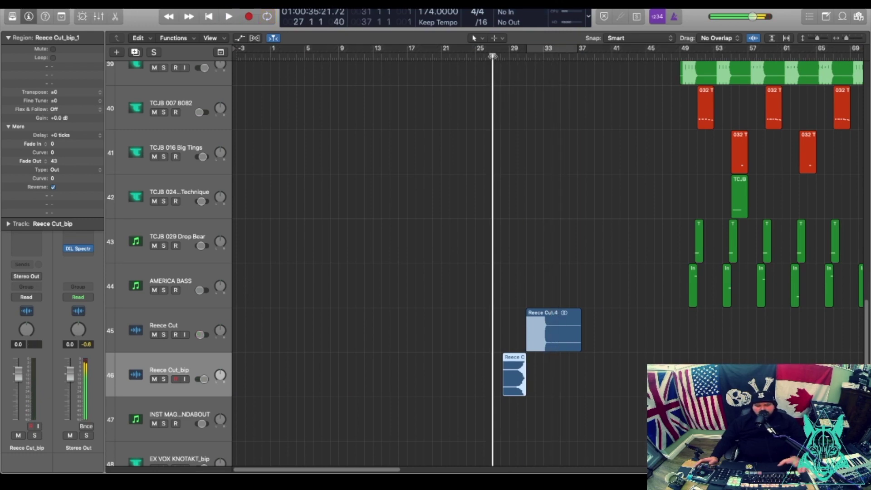
# Copy the reversed tail ahead of the other three Reece Cut regions and raise its track's volume to 2.3 dB
pyautogui.press('super+Left')
pyautogui.press('super+Left')
pyautogui.press('super+Left')
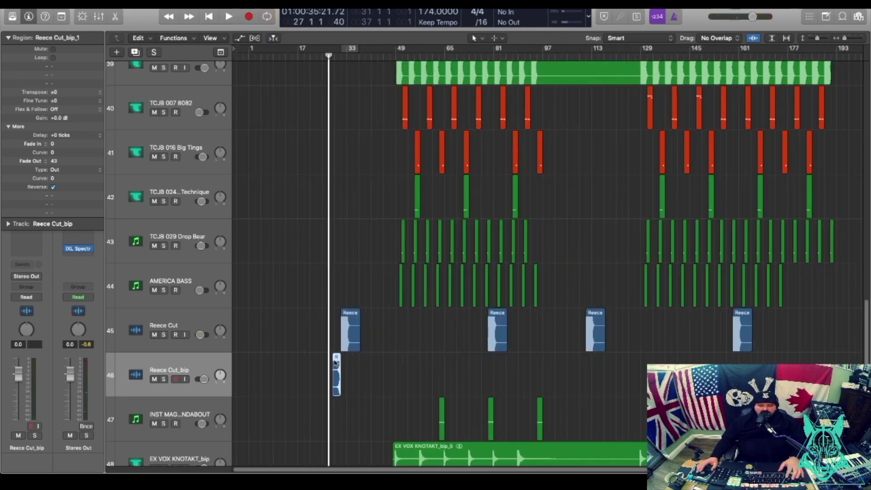
pyautogui.moveTo(336, 361); pyautogui.dragTo(481, 360)
pyautogui.moveTo(484, 360); pyautogui.dragTo(582, 360)
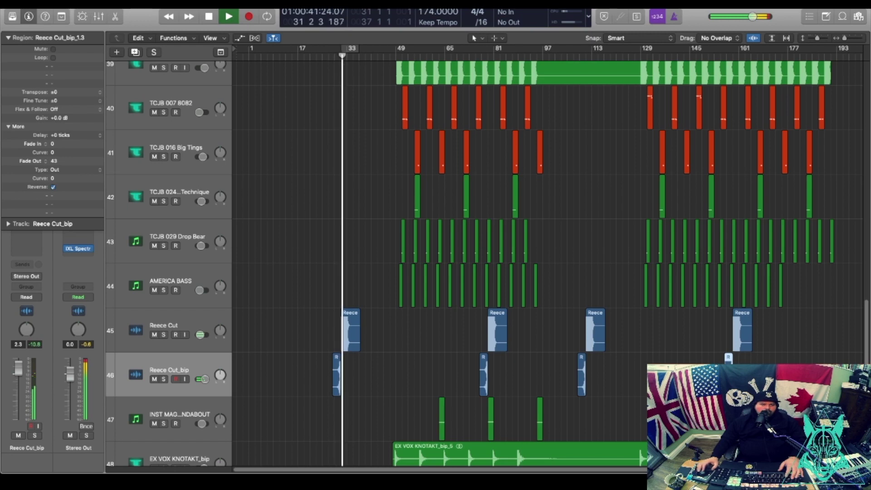
# Collapse the region parameters, play the arrangement with all tracks in view, and return the playhead to the start
pyautogui.click(9, 39)
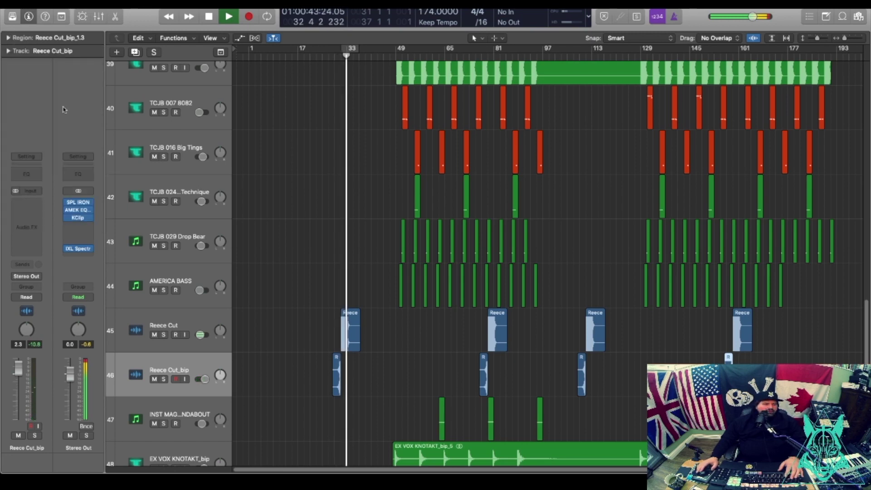
pyautogui.press('super+Up')
pyautogui.press('space')
pyautogui.press('space')
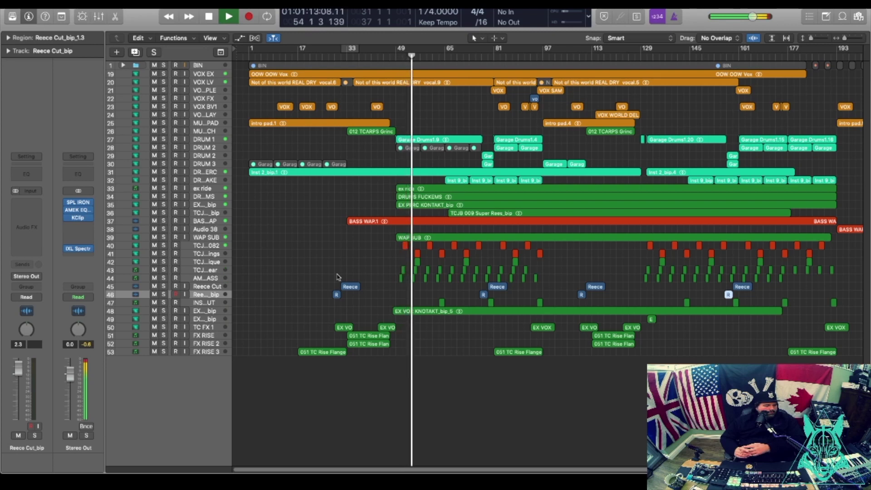
pyautogui.press('space')
pyautogui.press('Return')
# Switch to the sample folders in Finder, open VENGEANCE SOUND EFFECTS VOL.2, and audition its VFX2 Impacts samples
pyautogui.moveTo(257, 462)
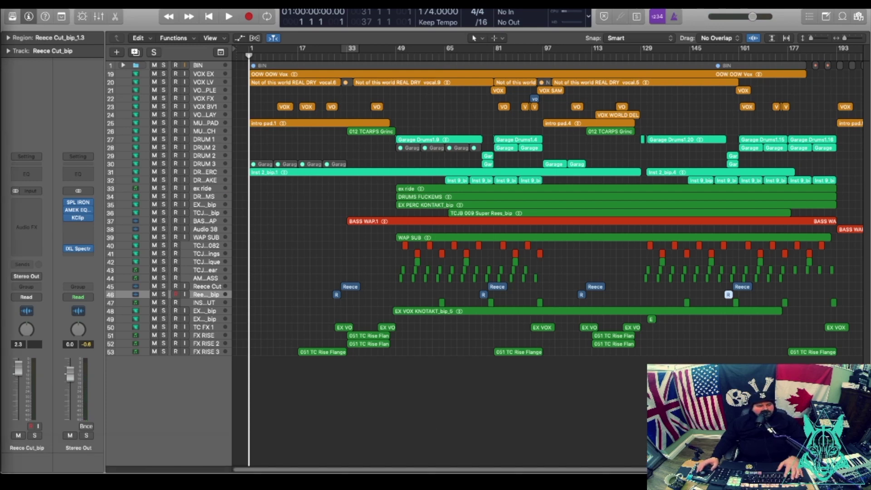
pyautogui.moveTo(1, 10); pyautogui.dragTo(89, 9)
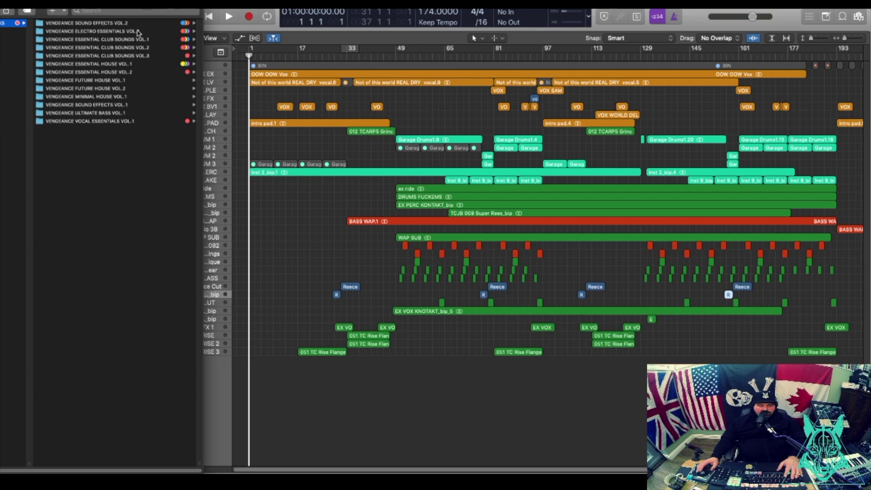
pyautogui.click(117, 23)
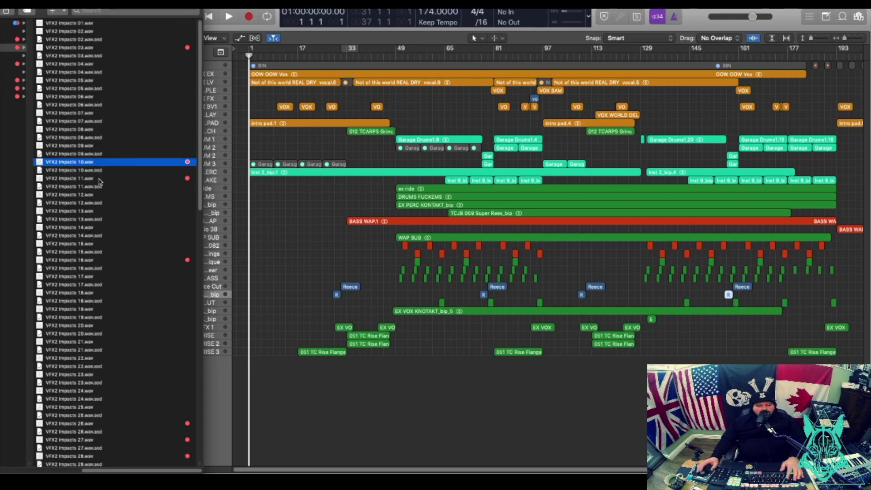
pyautogui.click(100, 179)
pyautogui.press('space')
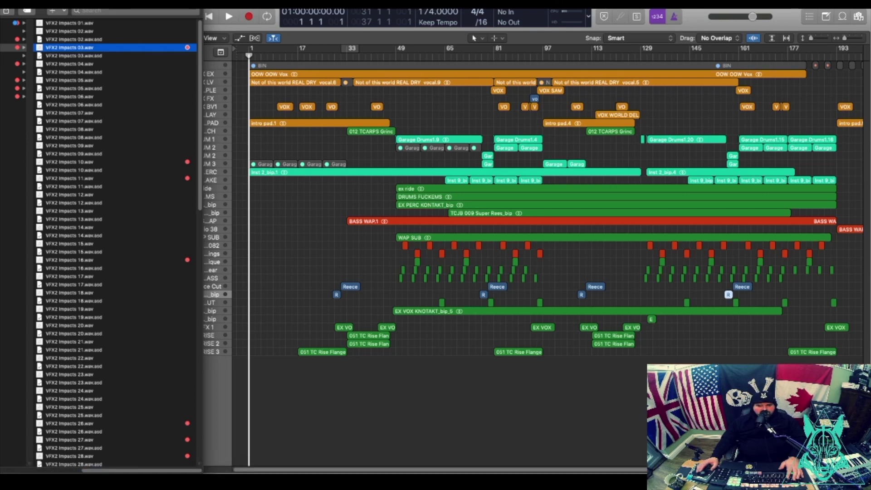
# Add the VFX2 Impacts 28 sample at bar 1 on a new track below FX RISE 3 and select that track
pyautogui.press('super+Tab')
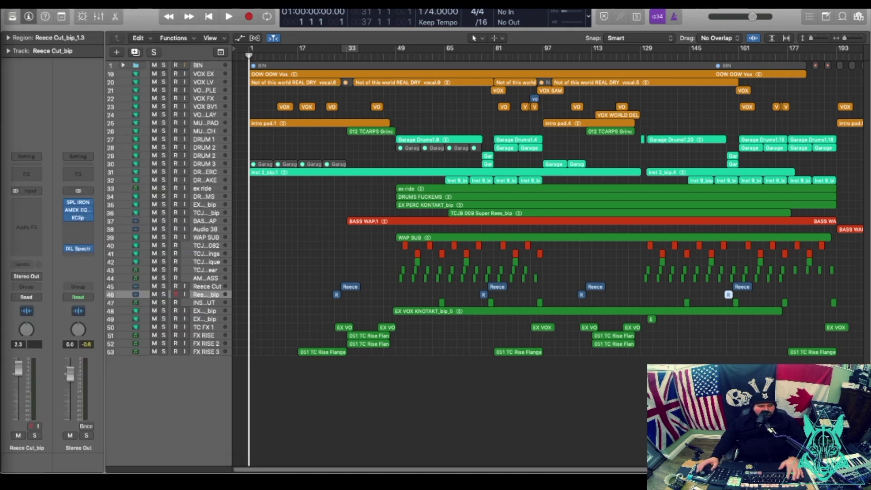
pyautogui.moveTo(254, 359); pyautogui.dragTo(249, 385)
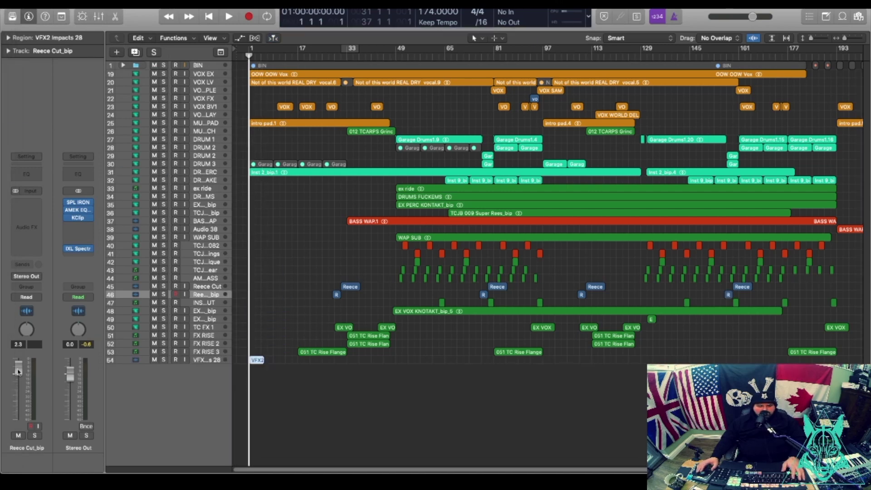
pyautogui.click(206, 360)
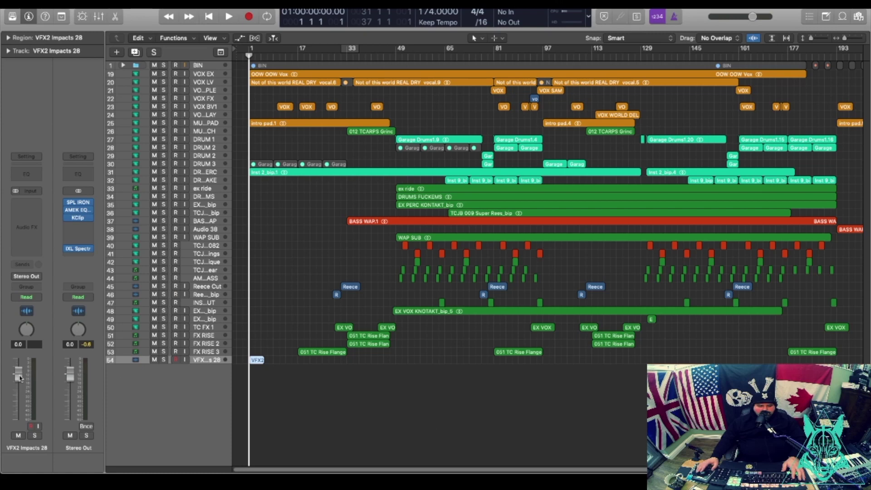
# Play the arrangement from the start and lower the VFX2 Impacts 28 track's volume to -20.0 dB
pyautogui.press('space')
pyautogui.moveTo(20, 378); pyautogui.dragTo(20, 408)
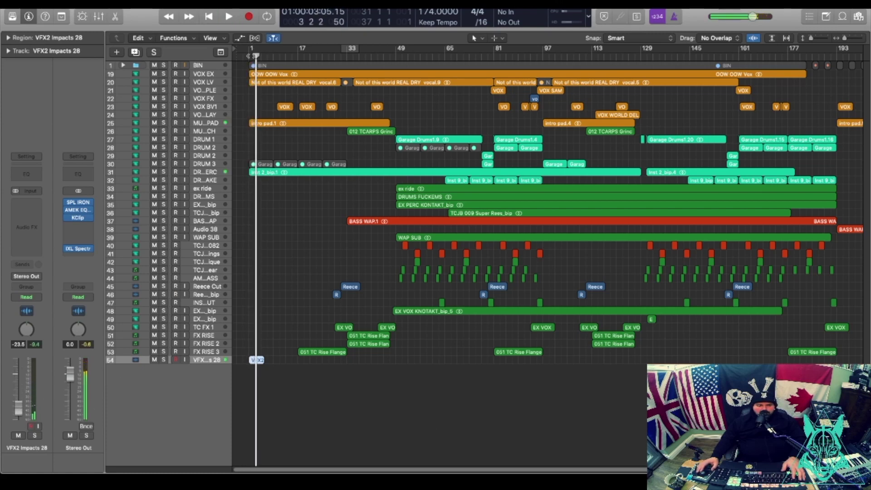
pyautogui.press('space')
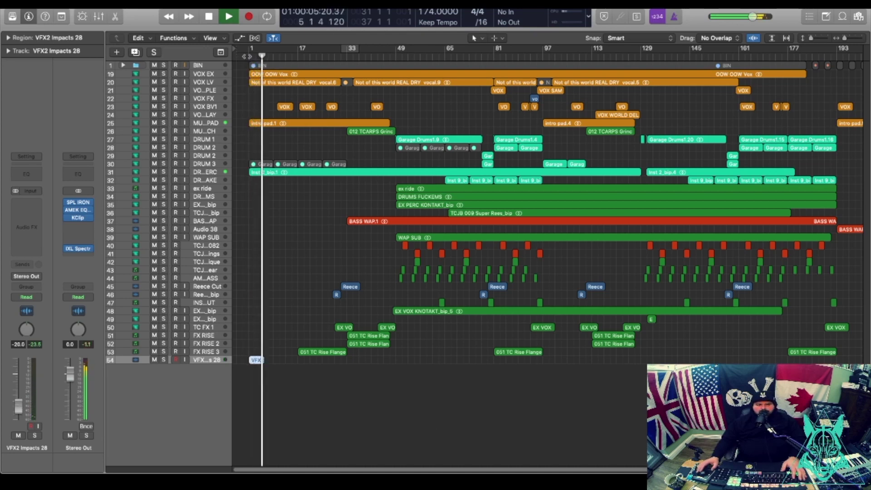
pyautogui.press('space')
# Play the arrangement around bar 33 and from about bar 111 to check the transitions into the Reece Cut and riser sections
pyautogui.click(343, 133)
pyautogui.press('super+Right')
pyautogui.press('super+Right')
pyautogui.press('super+Right')
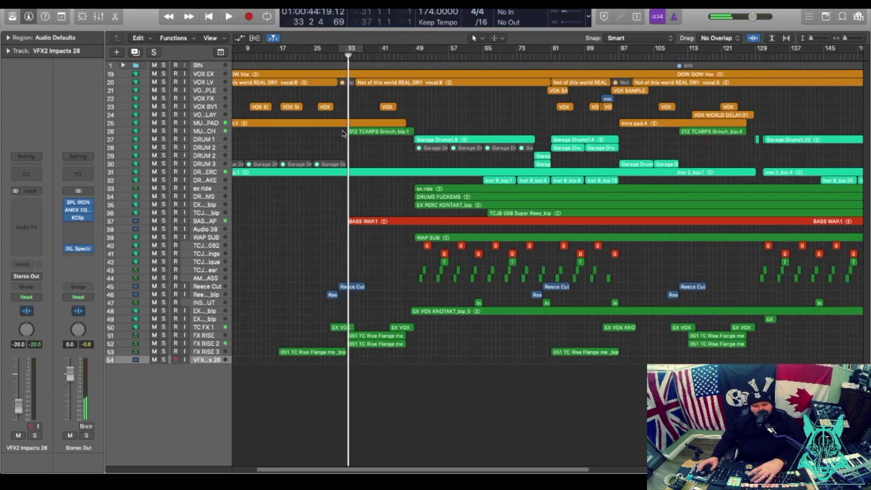
pyautogui.press('space')
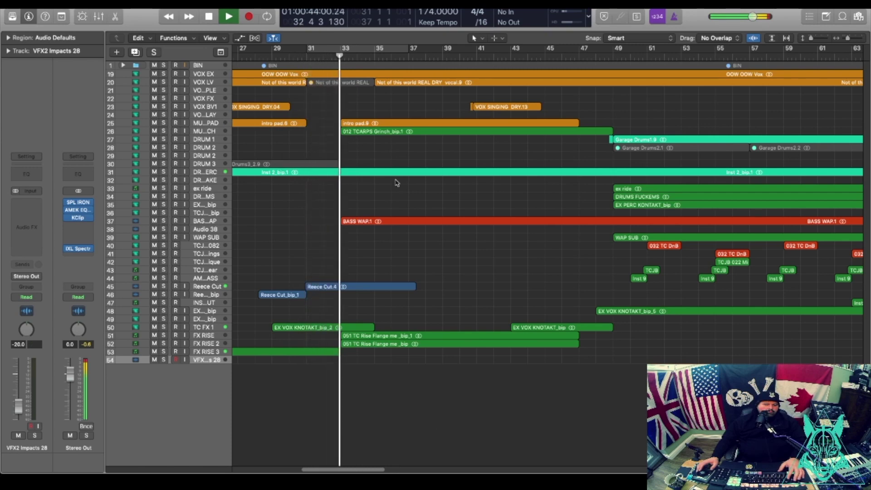
pyautogui.press('super+Left')
pyautogui.press('super+Left')
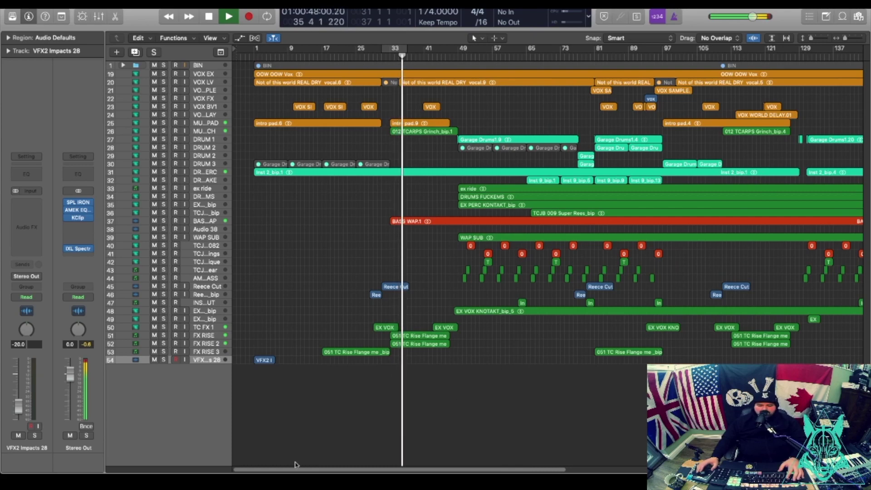
pyautogui.hscroll(10, 329, 120)
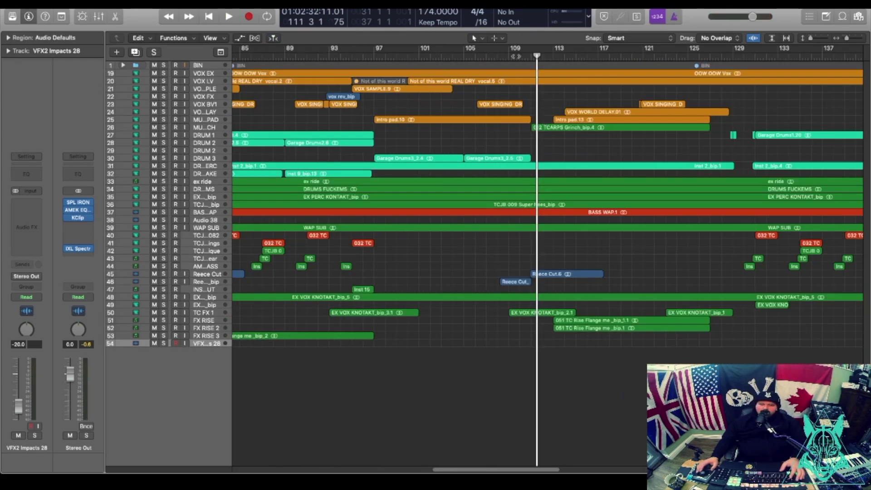
pyautogui.press('space')
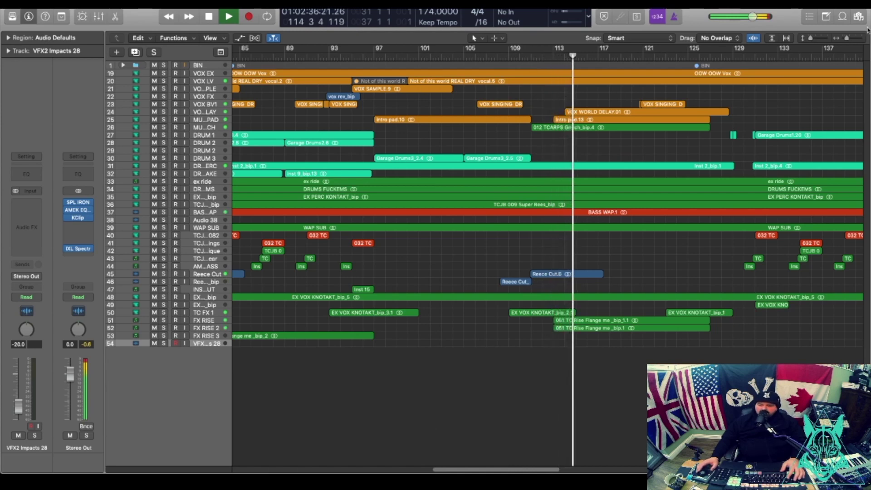
# Copy the VFX2 Impacts 28 region from bar 1 to bar 97 on the same track
pyautogui.press('z')
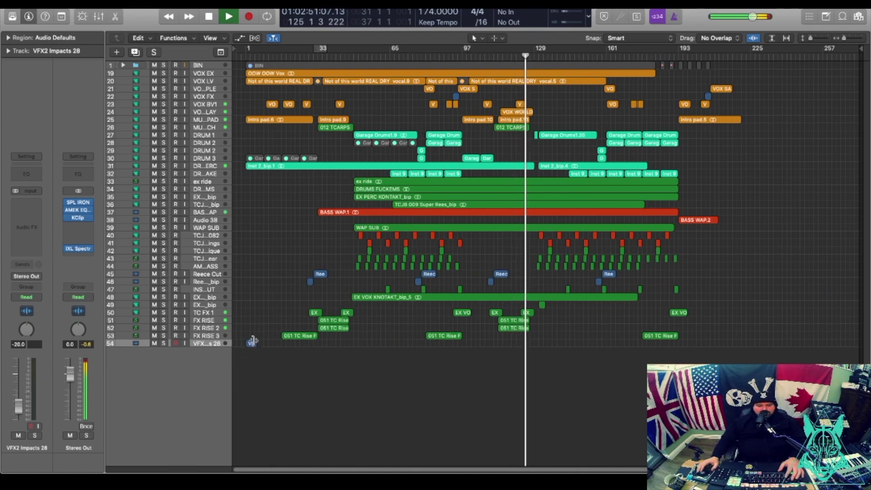
pyautogui.moveTo(252, 346); pyautogui.dragTo(469, 345)
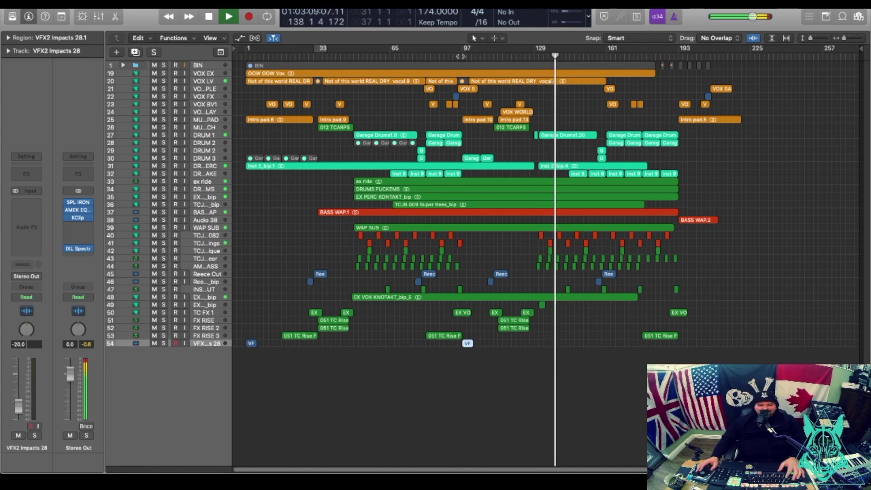
pyautogui.press('space')
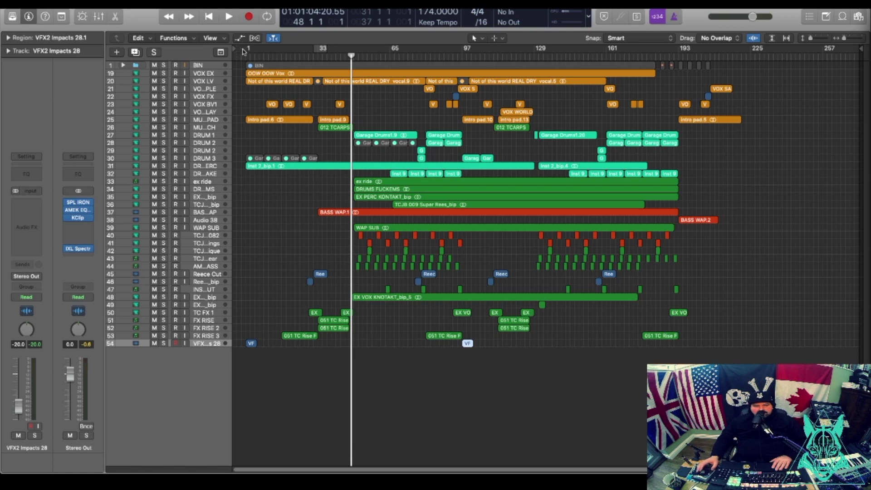
# Set the cycle range from bar 0 to bar 222 over the whole arrangement and open the project's bounce settings
pyautogui.moveTo(245, 49); pyautogui.dragTo(744, 64)
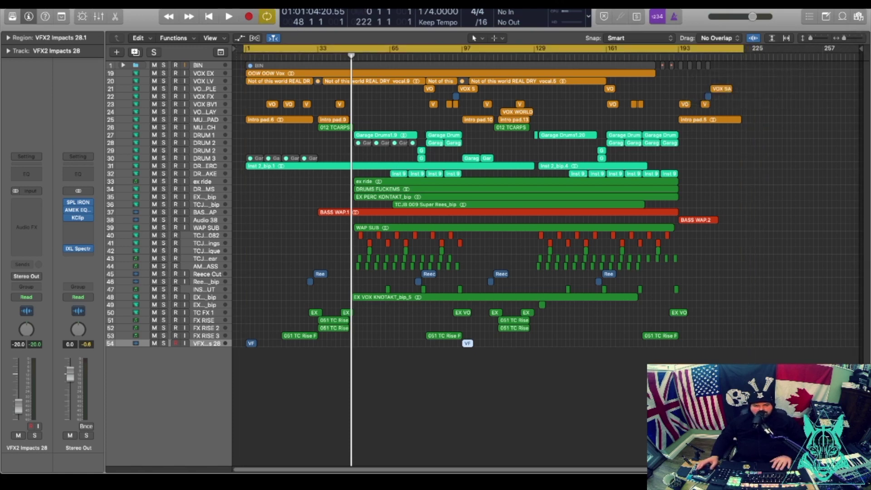
pyautogui.click(73, 2)
pyautogui.click(96, 55)
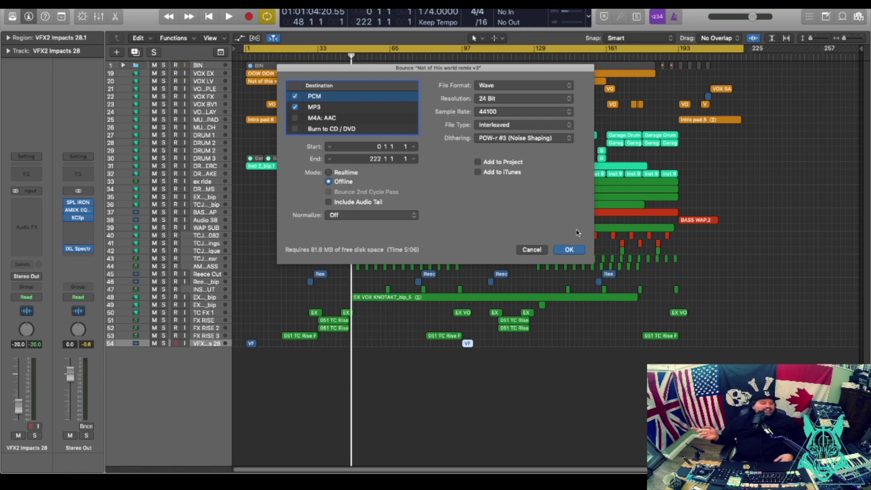
# Review the file format, resolution, file type and dithering options for the PCM bounce
pyautogui.click(487, 87)
pyautogui.click(486, 86)
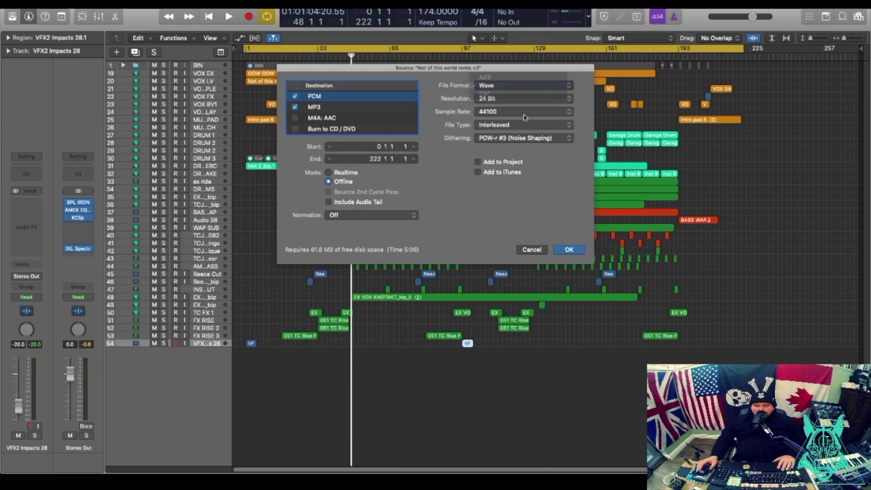
pyautogui.click(498, 98)
pyautogui.click(489, 100)
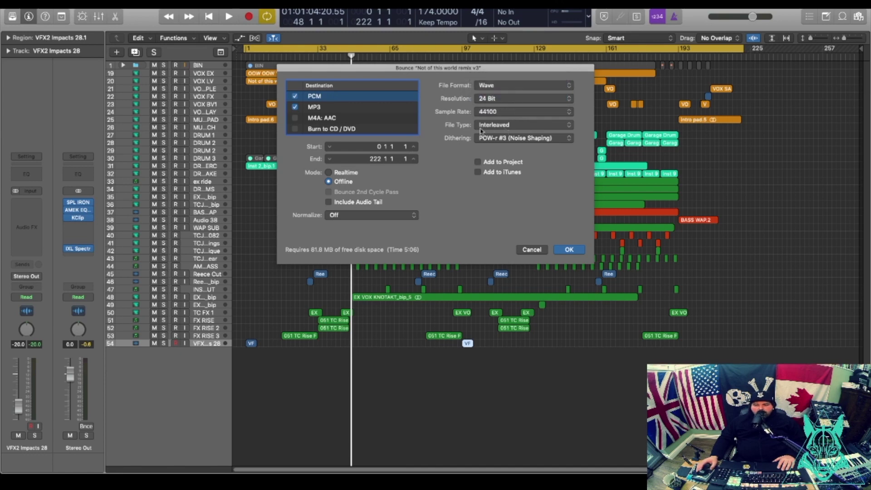
pyautogui.click(495, 125)
pyautogui.click(519, 139)
pyautogui.click(520, 138)
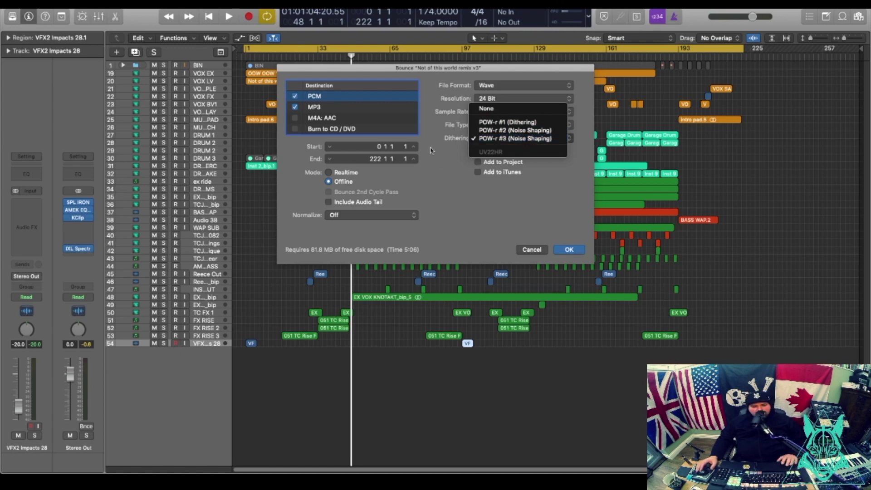
pyautogui.click(455, 182)
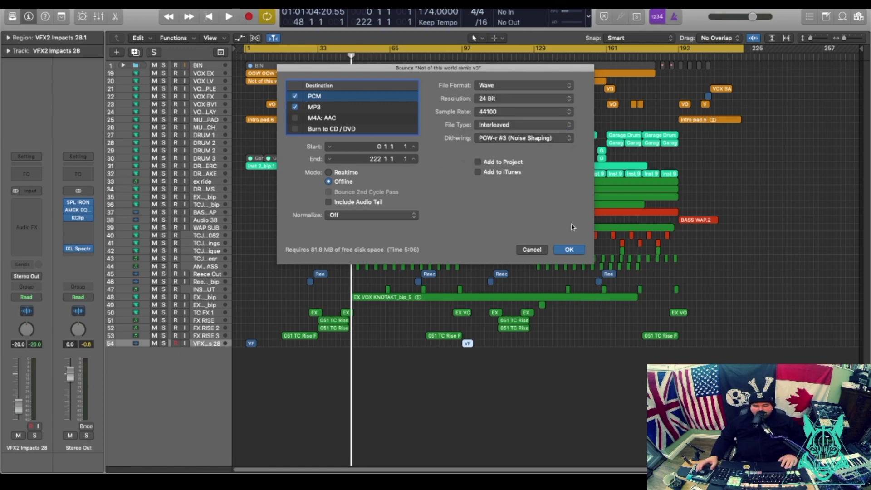
# Accept the bounce settings, name the file Not of this world remix v9, and bounce it into the Bounces folder
pyautogui.click(574, 250)
pyautogui.click(470, 52)
pyautogui.press('BackSpace')
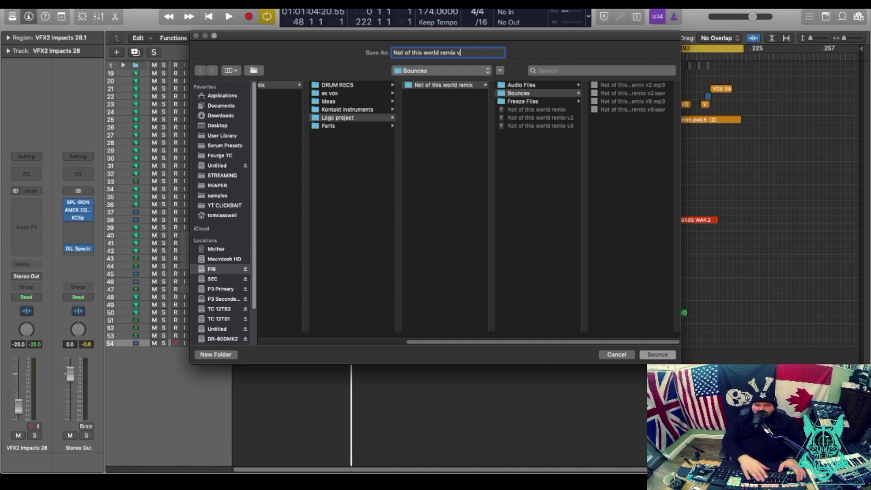
pyautogui.write('9')
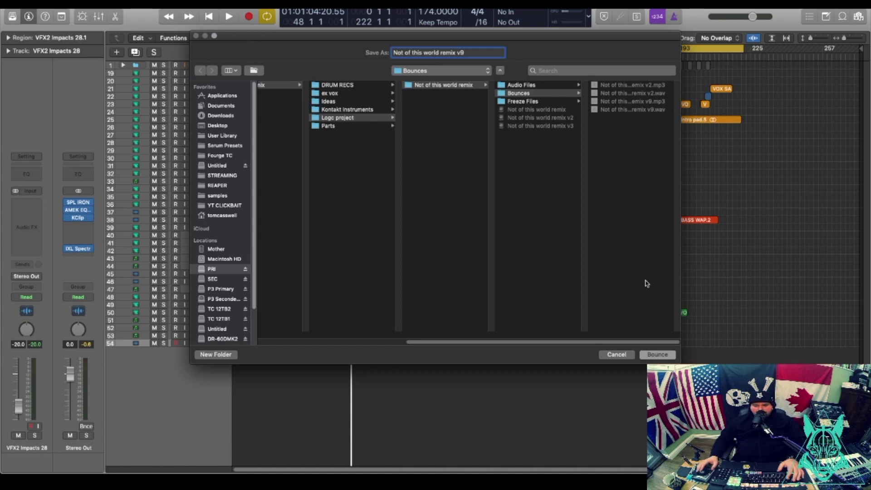
pyautogui.click(658, 354)
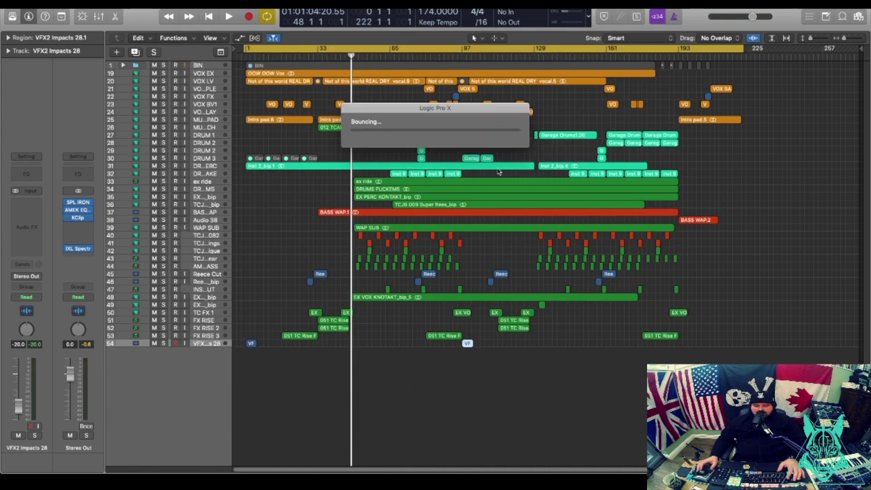